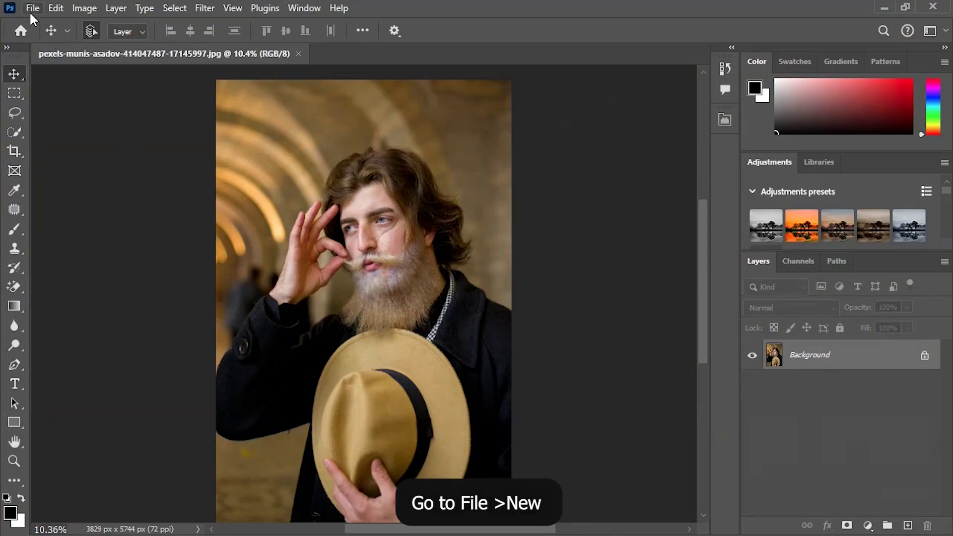
# Step: Create a new white 3000 × 4000 px document at 72 Pixels/Inch
pyautogui.click(31, 8)
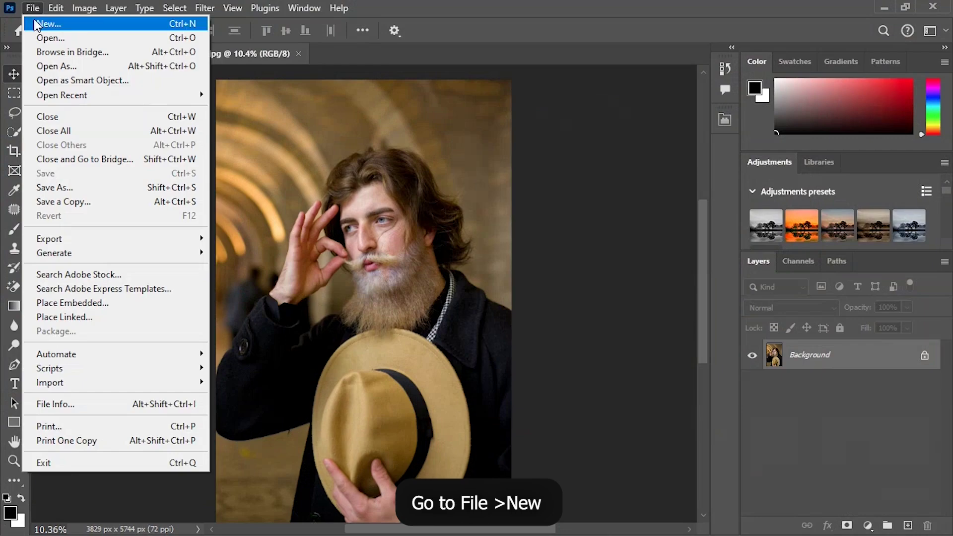
pyautogui.click(37, 24)
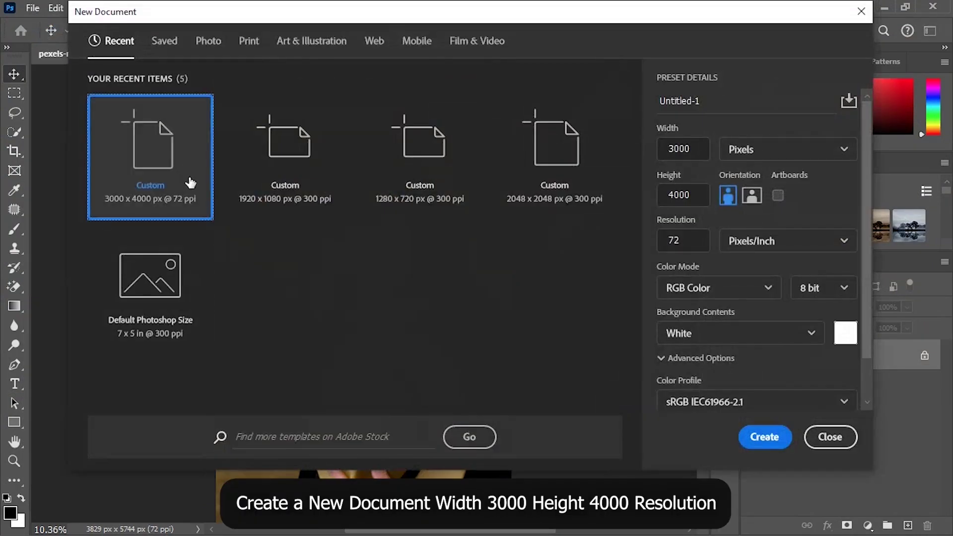
pyautogui.click(699, 147)
pyautogui.moveTo(699, 147); pyautogui.dragTo(663, 149)
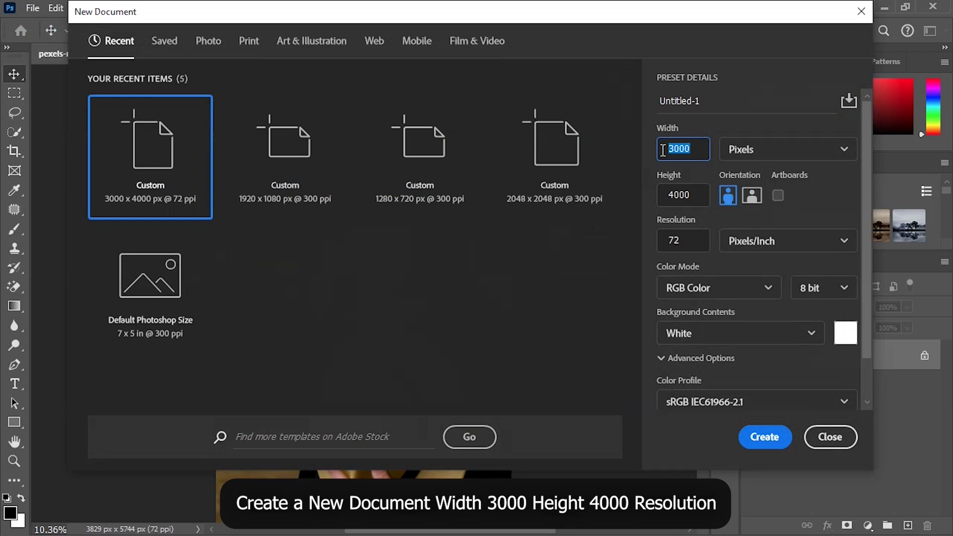
pyautogui.click(695, 196)
pyautogui.moveTo(695, 196); pyautogui.dragTo(666, 198)
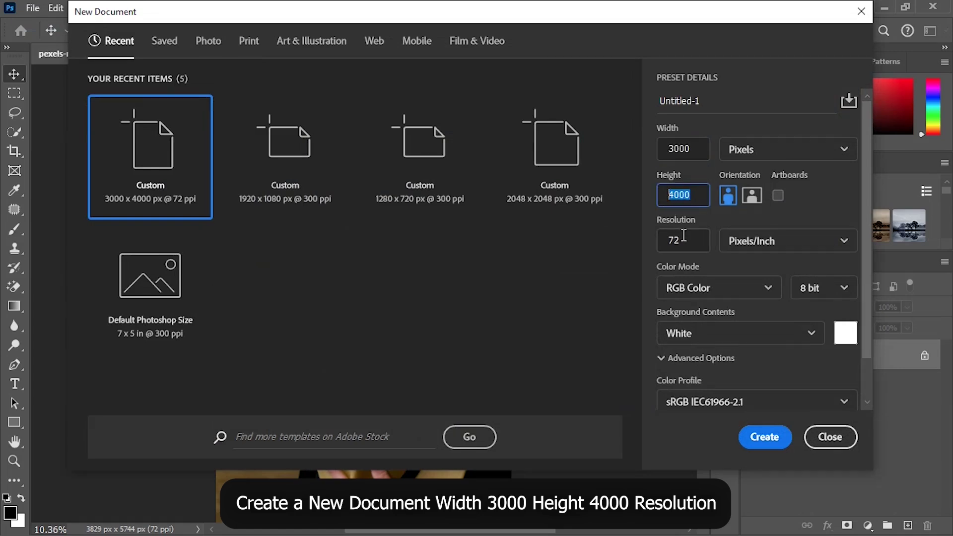
pyautogui.moveTo(685, 239); pyautogui.dragTo(666, 239)
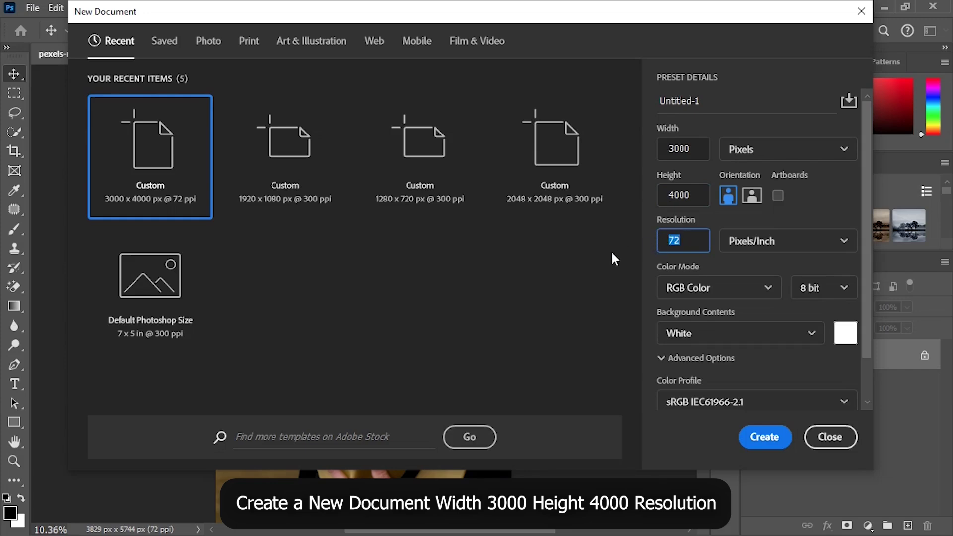
pyautogui.click(758, 438)
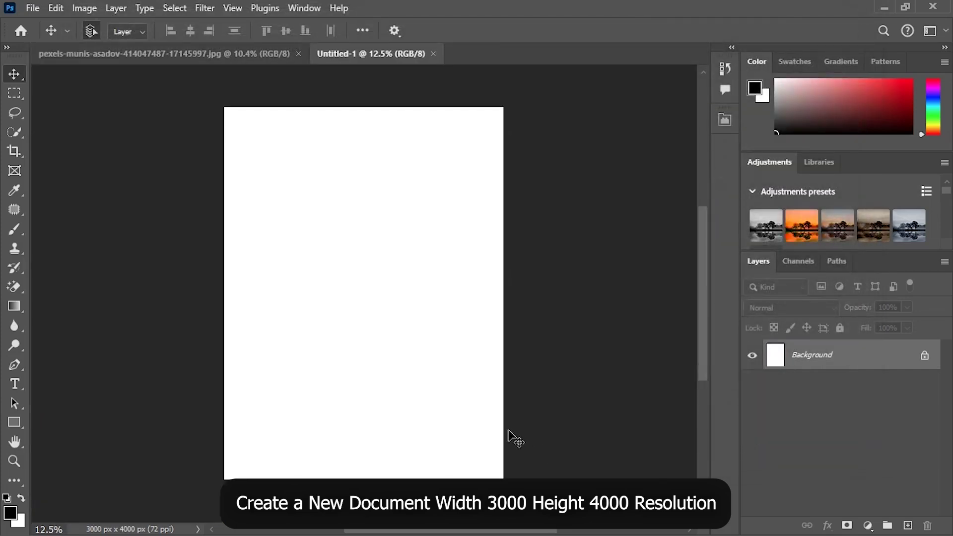
# Step: Drag the bearded man photo onto the Untitled-1 canvas as a new layer
pyautogui.hotkey('ctrl', '0')
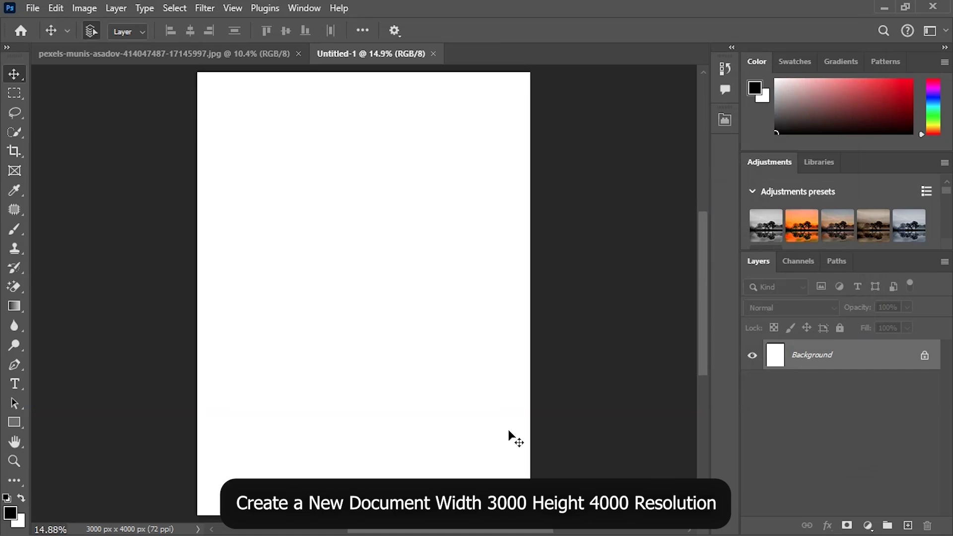
pyautogui.click(163, 59)
pyautogui.moveTo(346, 431); pyautogui.dragTo(365, 53)
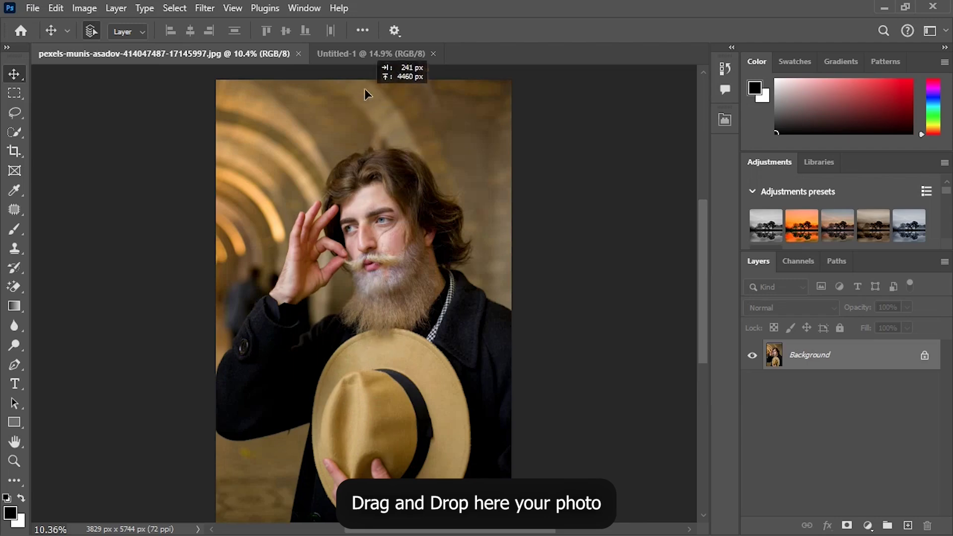
pyautogui.moveTo(350, 263); pyautogui.dragTo(350, 272)
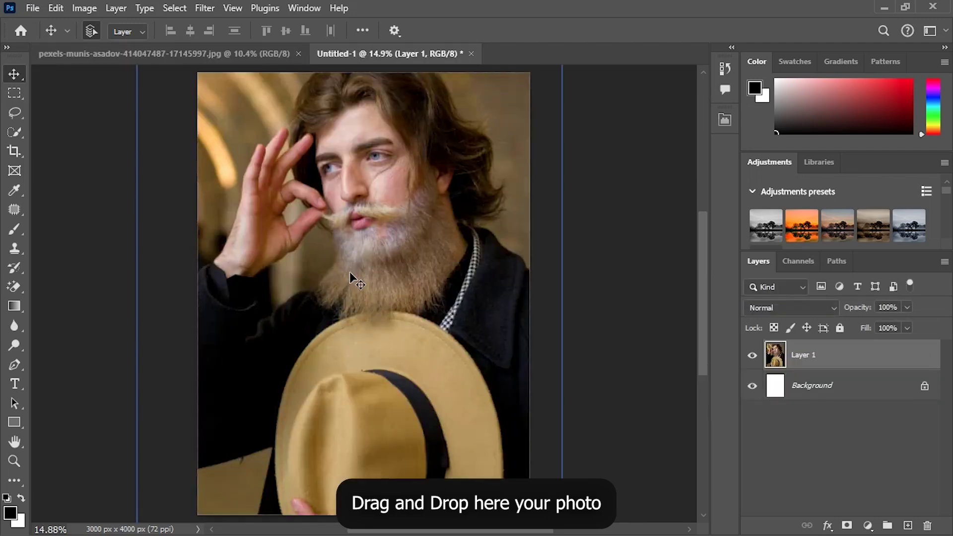
# Step: Scale the photo layer to about 78% and centre it, then zoom to 25%
pyautogui.hotkey('ctrl', 't')
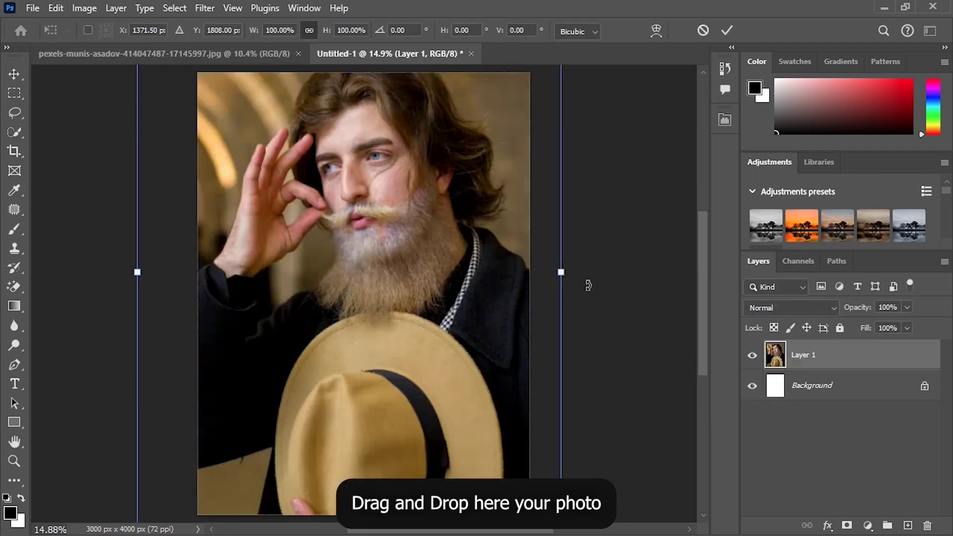
pyautogui.moveTo(562, 272); pyautogui.dragTo(531, 273)
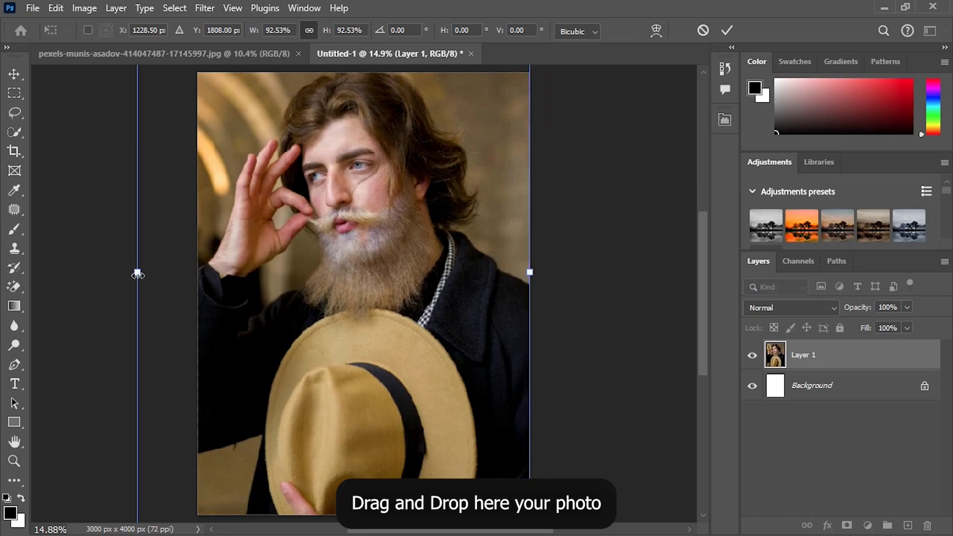
pyautogui.moveTo(137, 273); pyautogui.dragTo(195, 292)
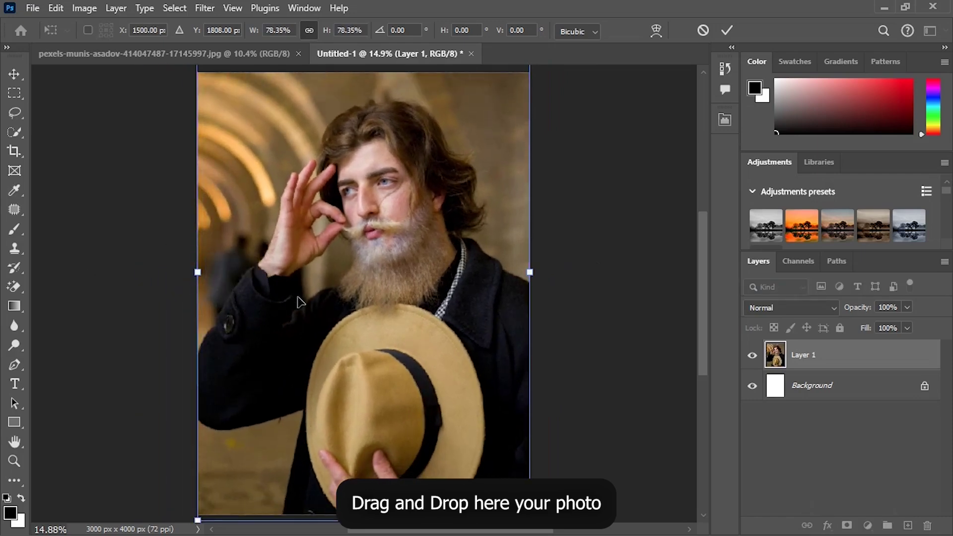
pyautogui.moveTo(342, 243); pyautogui.dragTo(343, 260)
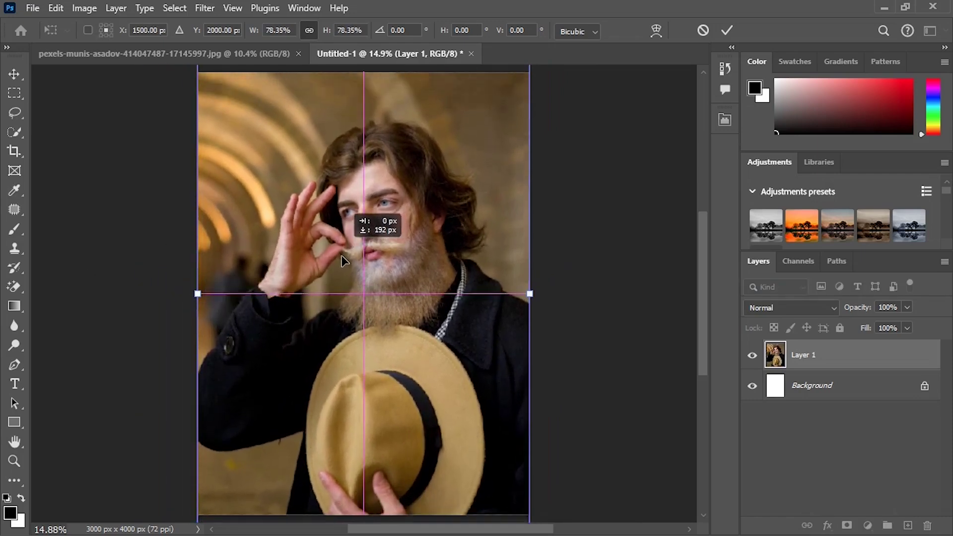
pyautogui.press('Return')
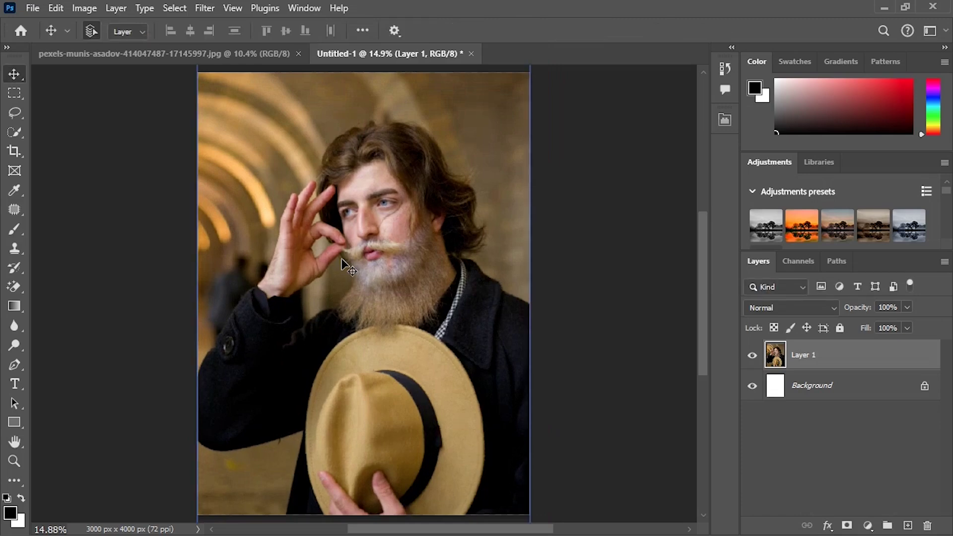
pyautogui.hotkey('ctrl', '+')
pyautogui.hotkey('ctrl', '+')
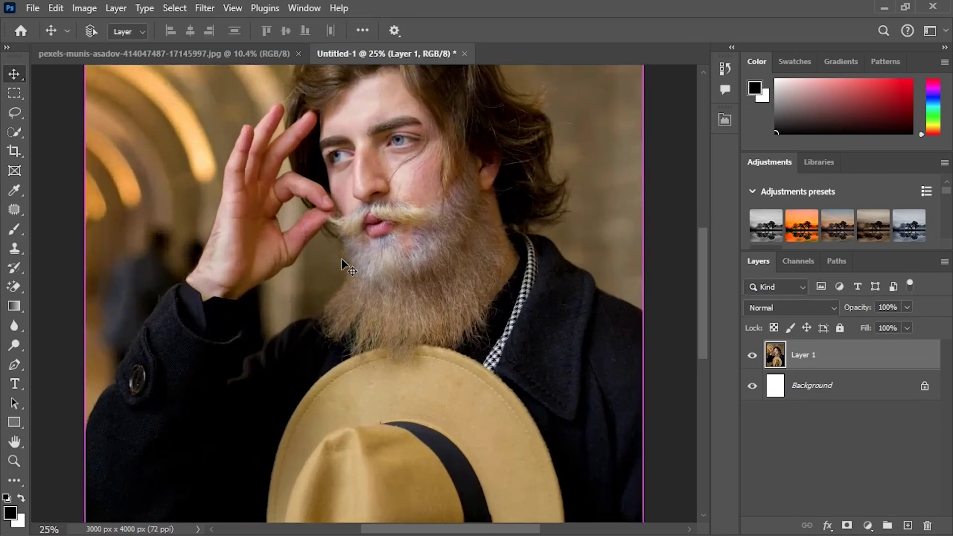
# Step: Convert Layer 1 into a smart object
pyautogui.scroll(3, 378, 248)
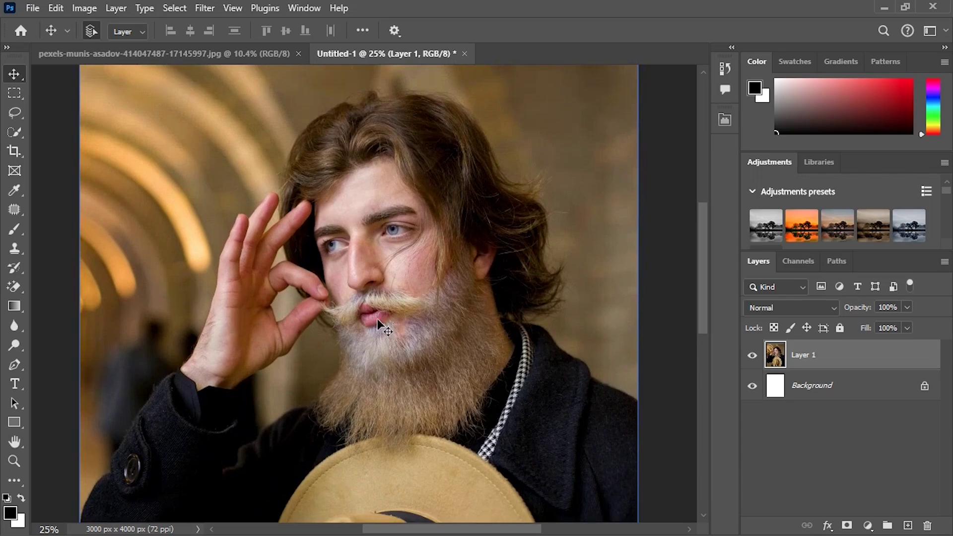
pyautogui.rightClick(824, 344)
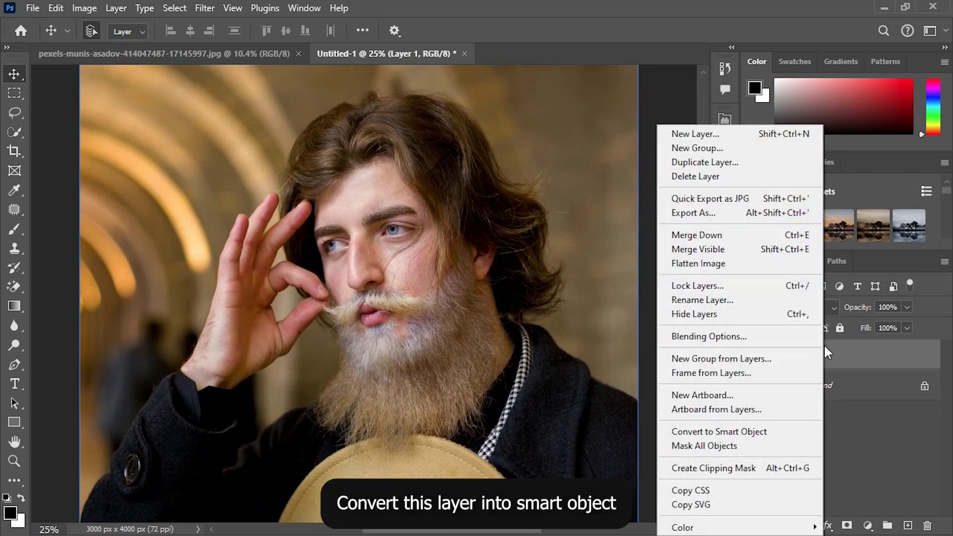
pyautogui.click(723, 431)
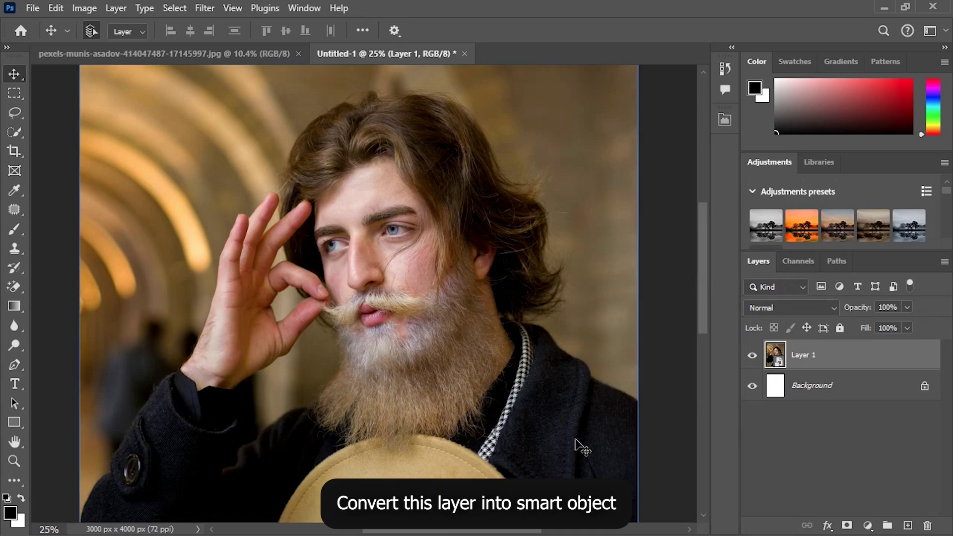
# Step: Apply Shadows/Highlights with Shadows 35% and Highlights 0%
pyautogui.click(78, 10)
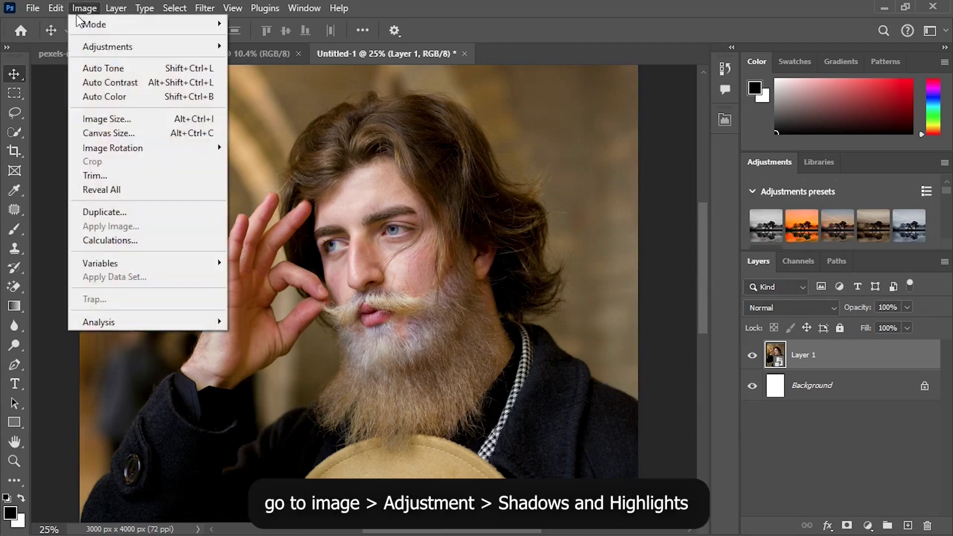
pyautogui.moveTo(109, 47)
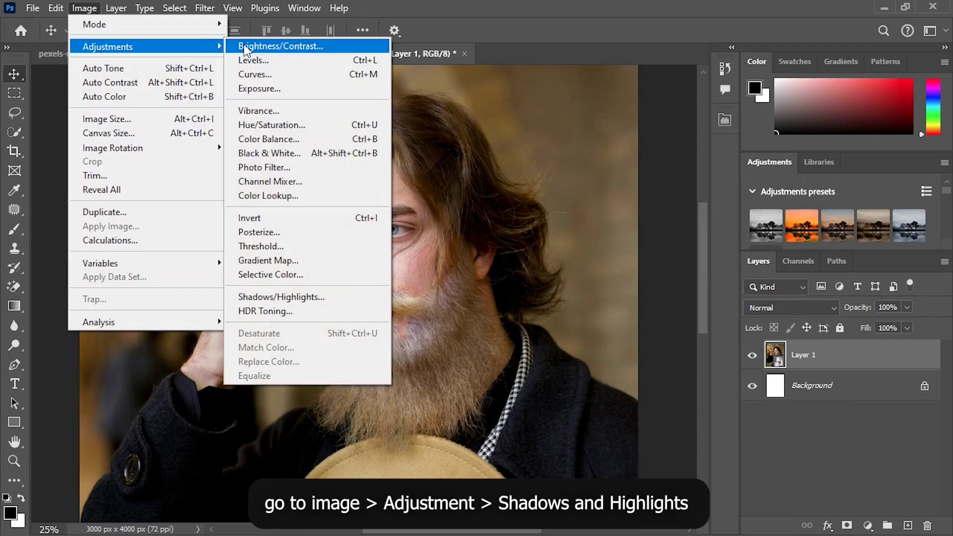
pyautogui.click(289, 297)
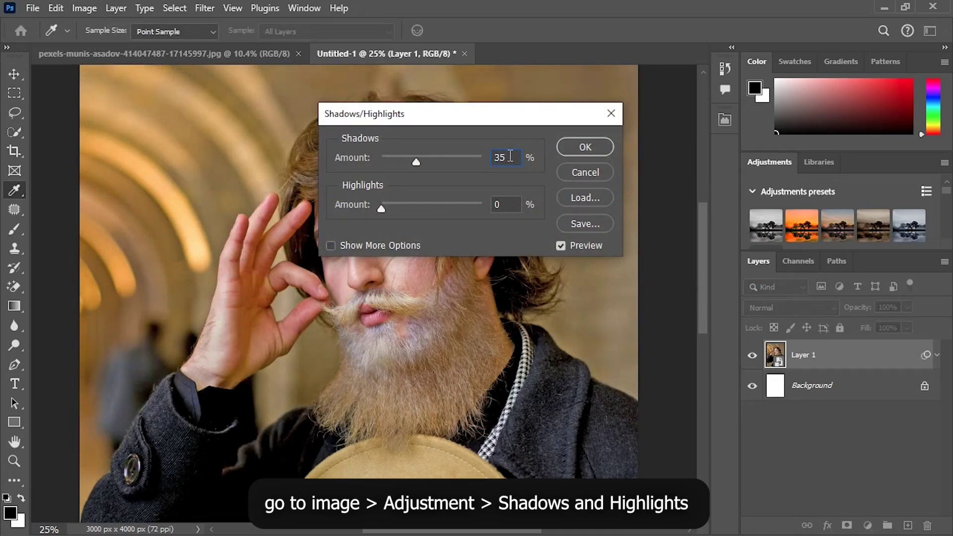
pyautogui.press('Tab')
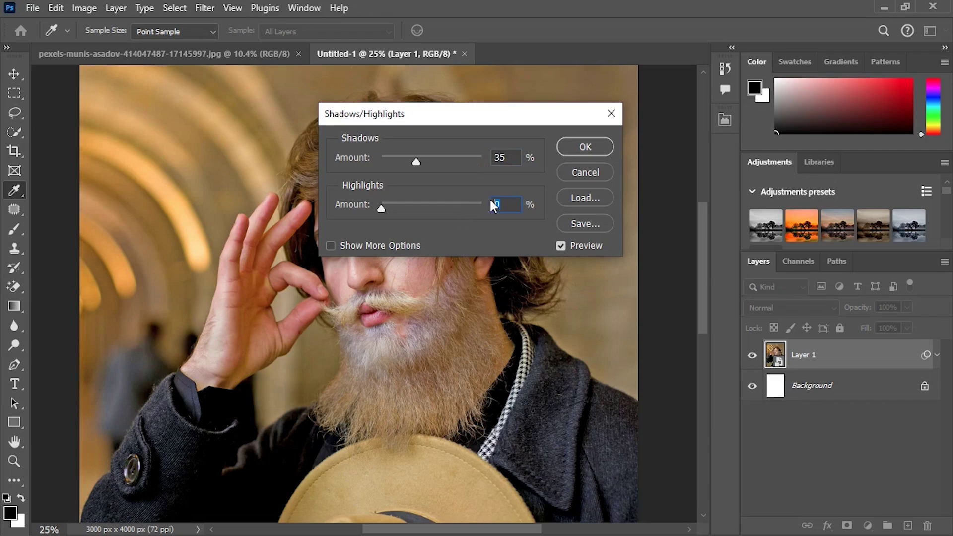
pyautogui.click(576, 150)
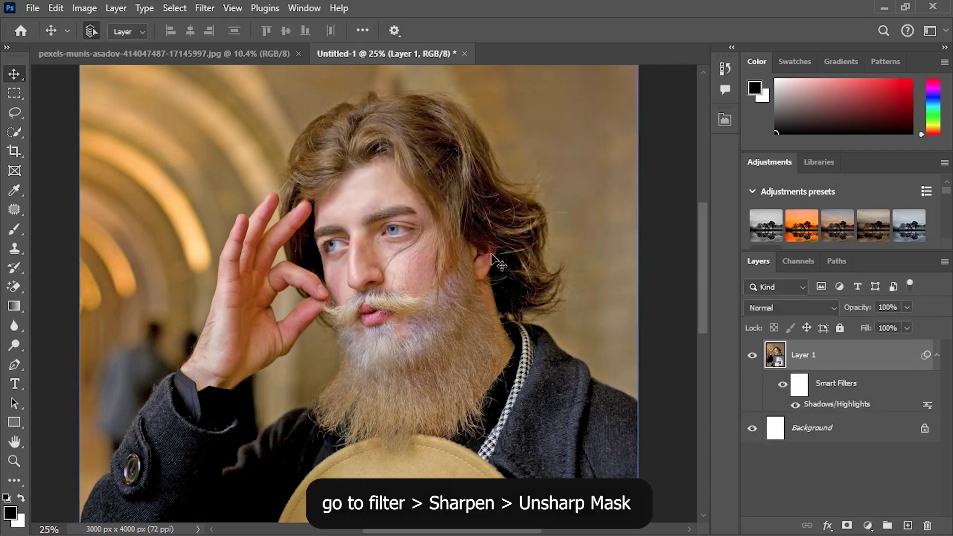
# Step: Apply Unsharp Mask at Amount 40%, Radius 10.0 px, Threshold 0
pyautogui.click(205, 9)
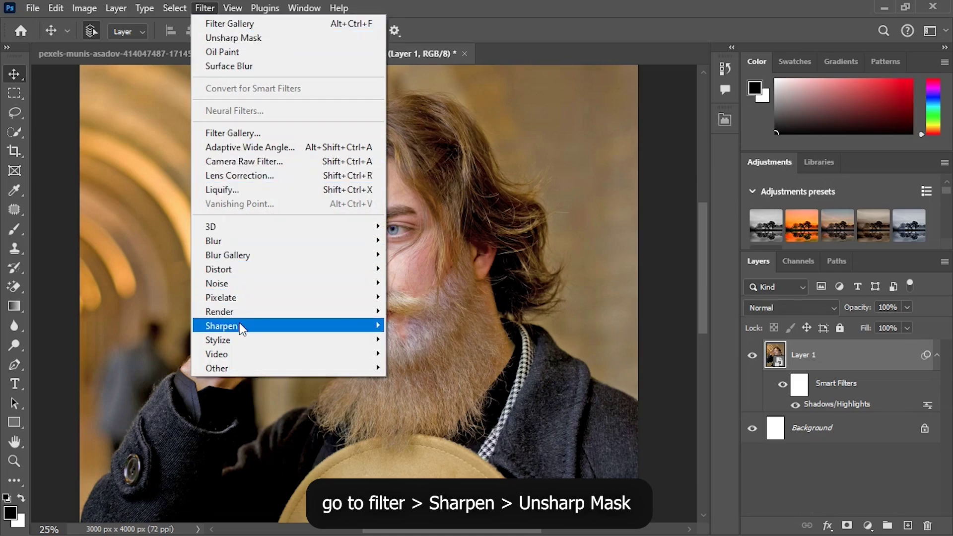
pyautogui.moveTo(221, 326)
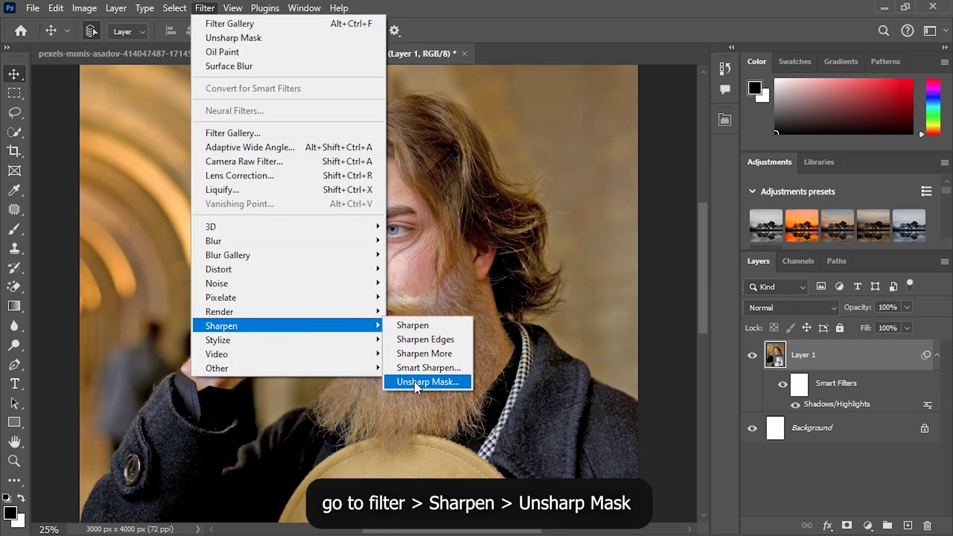
pyautogui.click(414, 381)
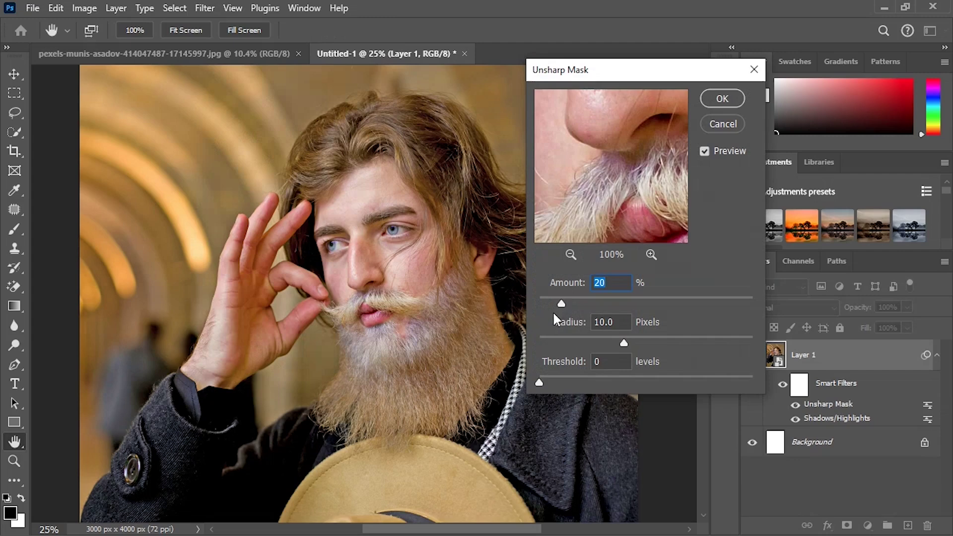
pyautogui.moveTo(562, 305); pyautogui.dragTo(586, 305)
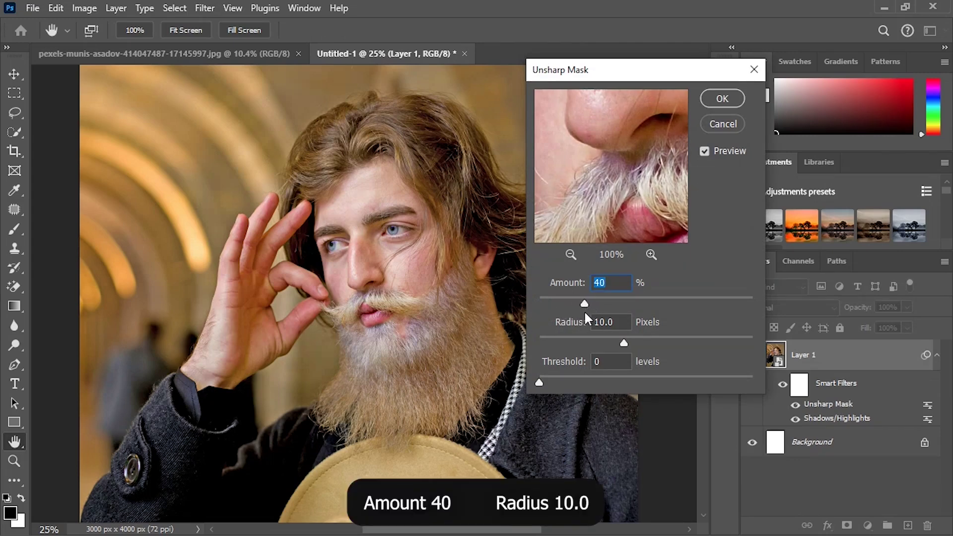
pyautogui.press('Tab')
pyautogui.press('Tab')
pyautogui.click(722, 99)
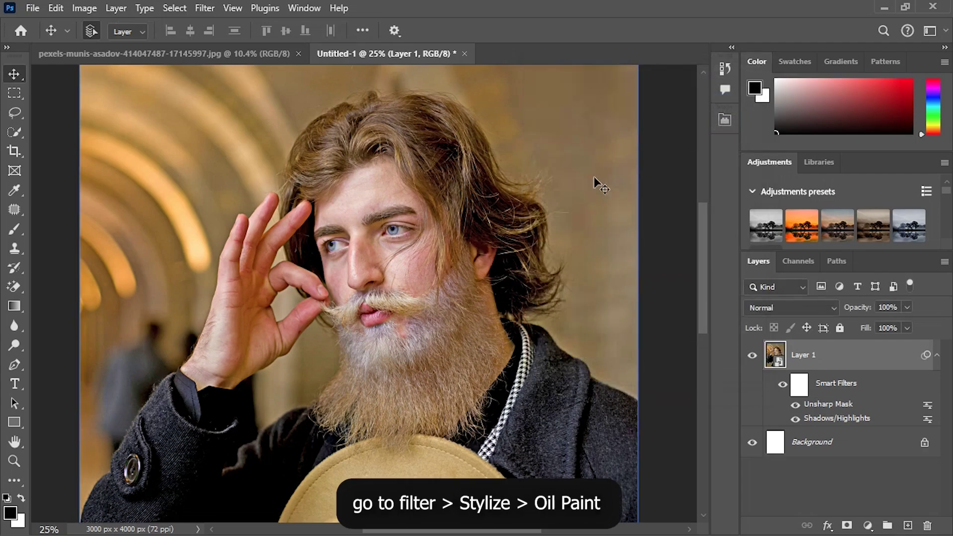
# Step: Apply Oil Paint with Stylization 7.0 and Cleanliness, Scale, Bristle Detail 5.0
pyautogui.click(206, 9)
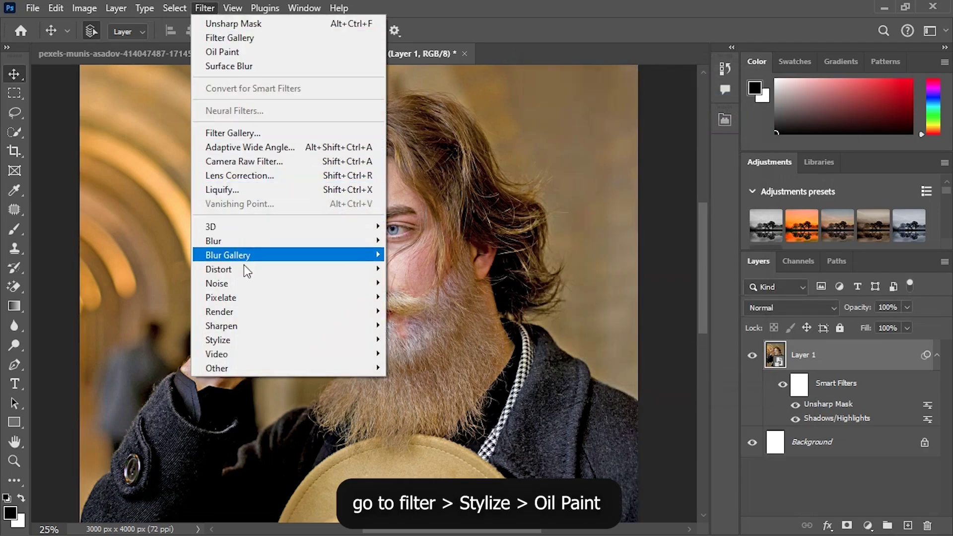
pyautogui.moveTo(218, 339)
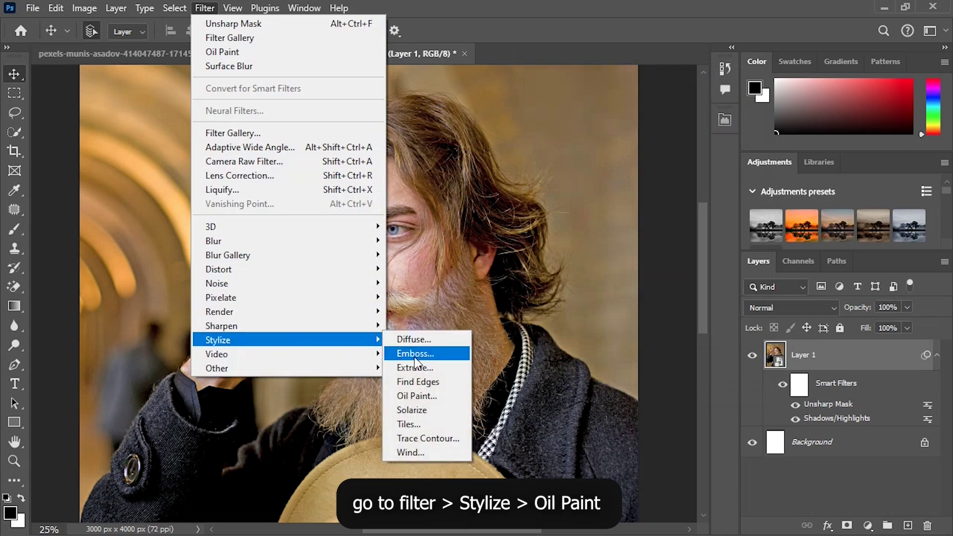
pyautogui.click(412, 397)
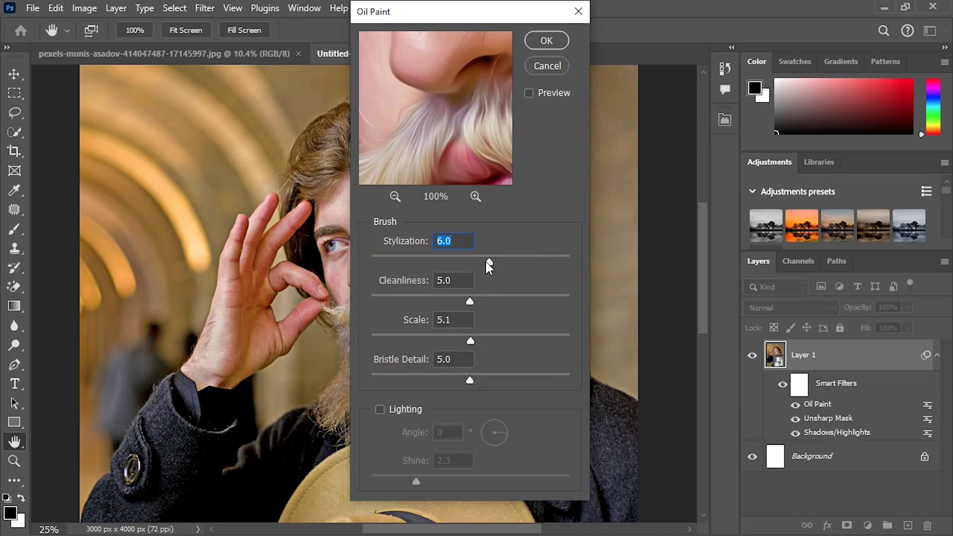
pyautogui.moveTo(486, 261); pyautogui.dragTo(510, 266)
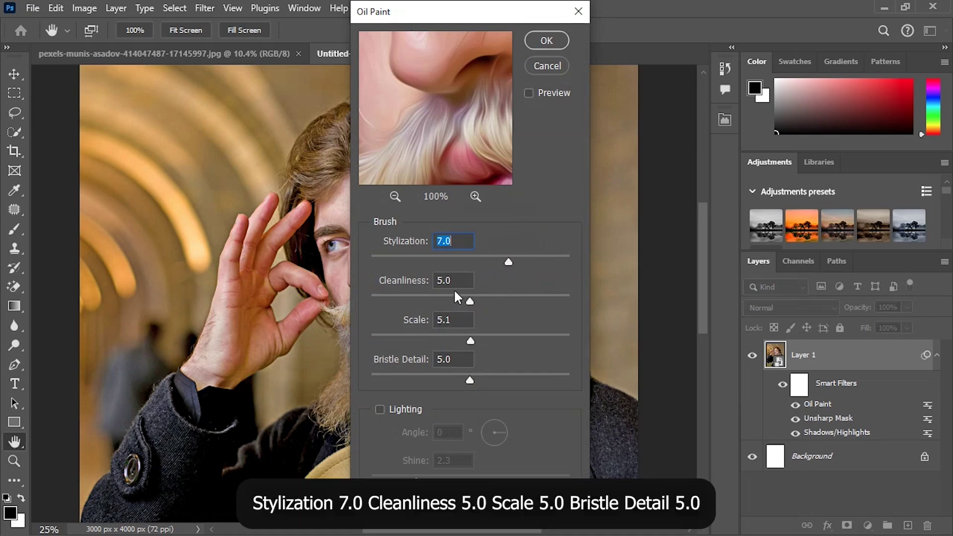
pyautogui.press('Tab')
pyautogui.press('Tab')
pyautogui.write('5')
pyautogui.press('Tab')
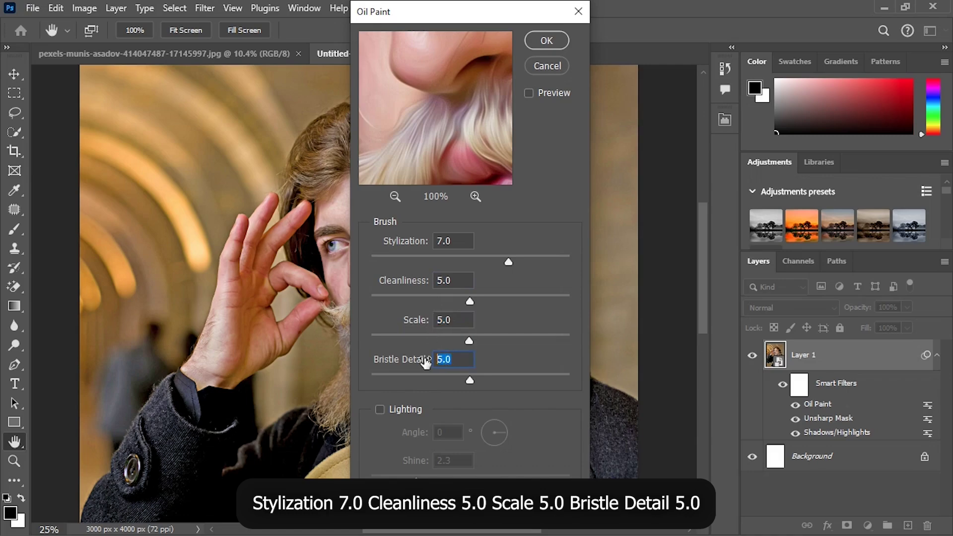
pyautogui.click(542, 44)
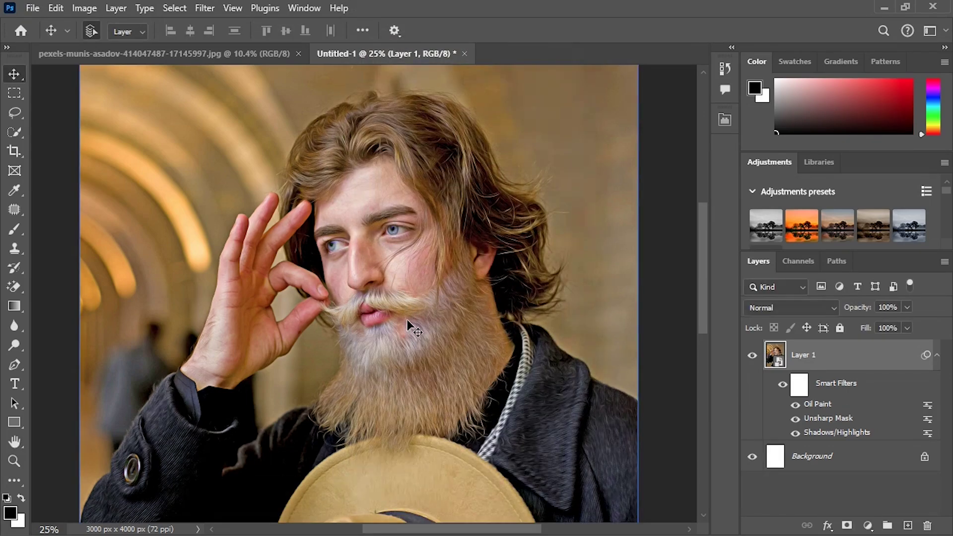
# Step: Set up a Surface Blur on Layer 1 with Radius 10 px and Threshold 5 levels
pyautogui.click(204, 8)
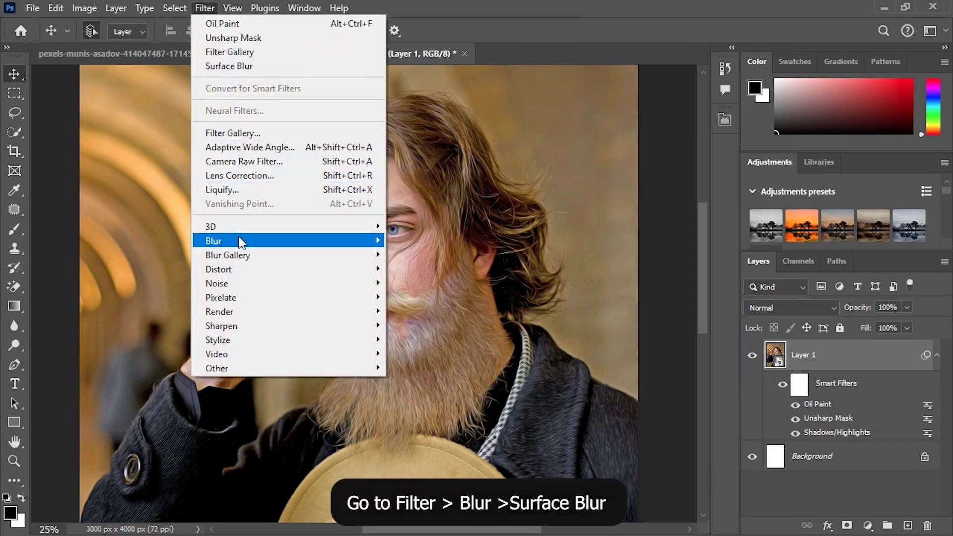
pyautogui.moveTo(214, 241)
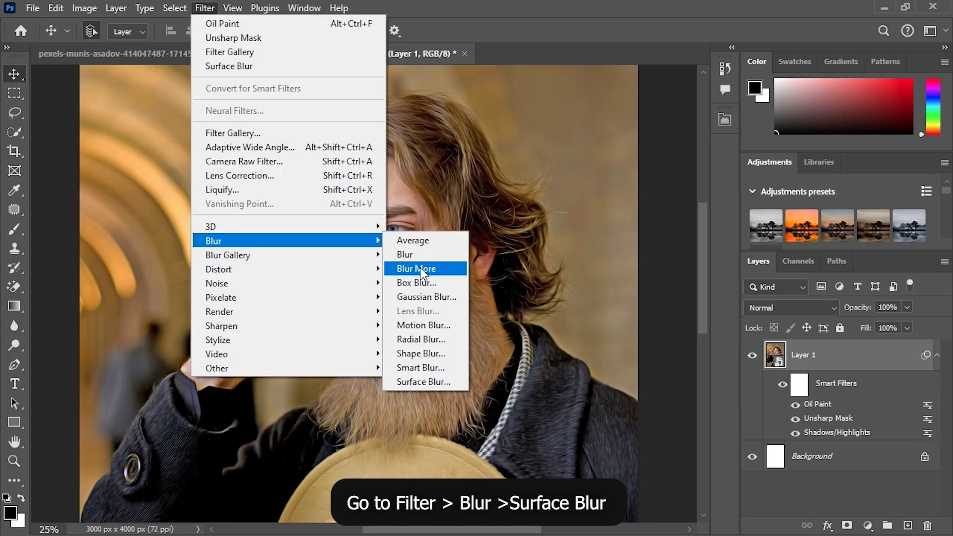
pyautogui.click(423, 382)
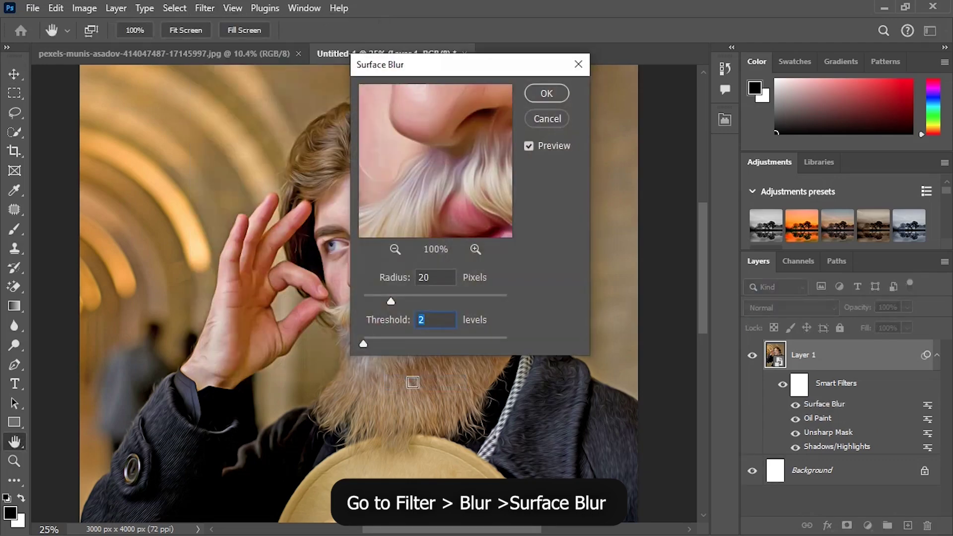
pyautogui.moveTo(390, 301); pyautogui.dragTo(377, 303)
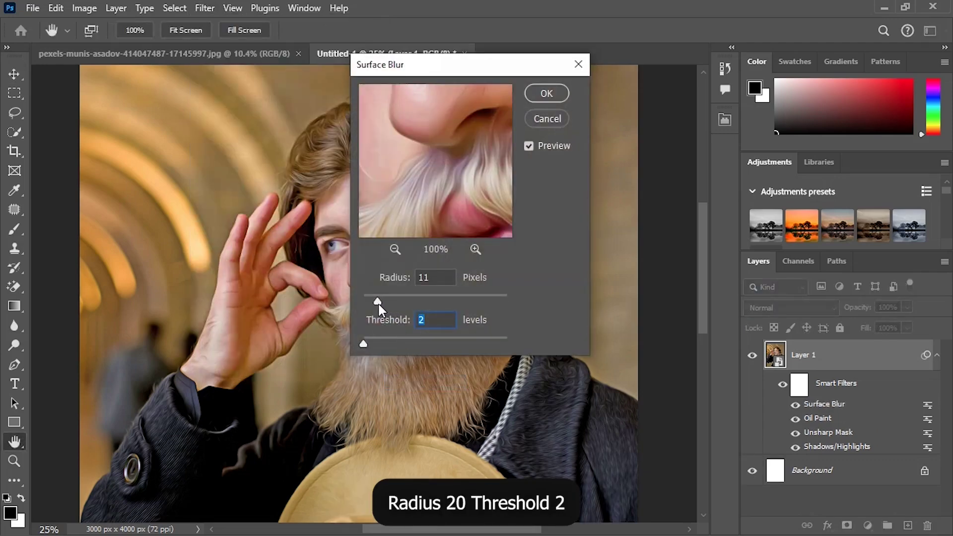
pyautogui.click(376, 302)
pyautogui.moveTo(365, 343); pyautogui.dragTo(364, 345)
# Step: Confirm the Surface Blur, then add Unsharp Mask at Amount 25%, Radius 10.0 px, Threshold 0
pyautogui.click(539, 97)
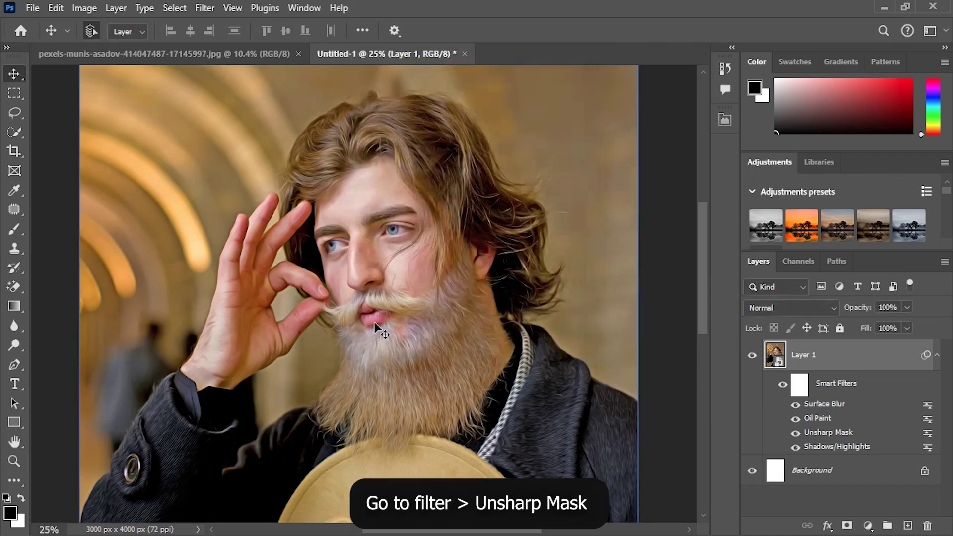
pyautogui.click(204, 8)
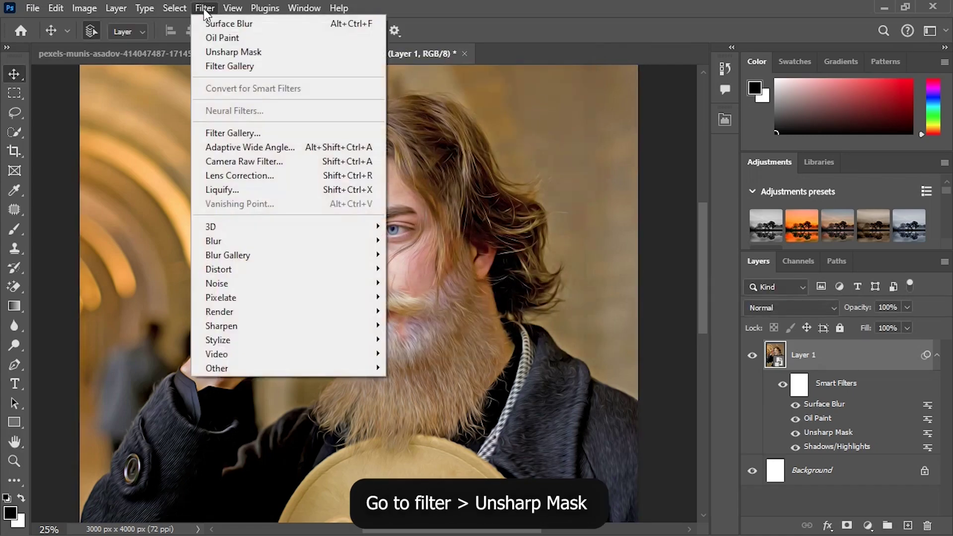
pyautogui.moveTo(222, 326)
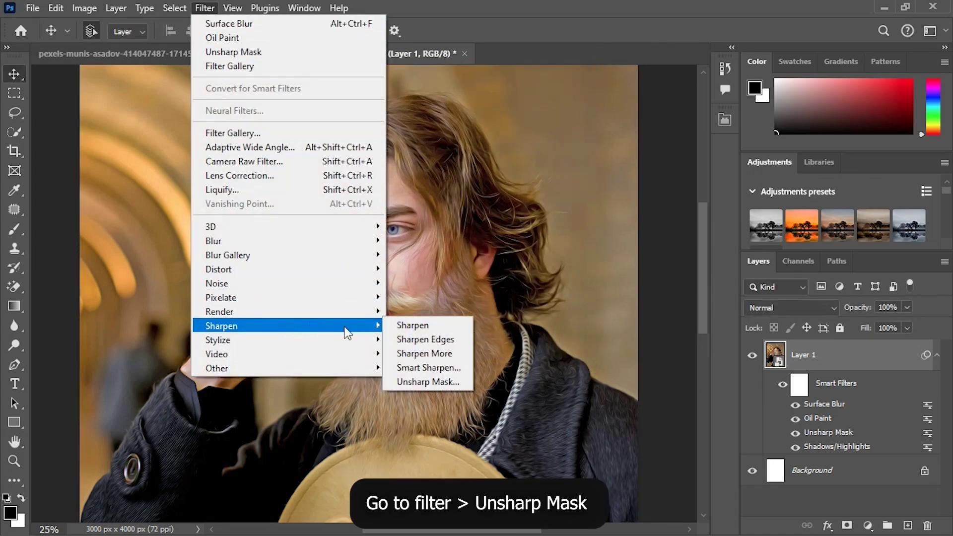
pyautogui.click(419, 382)
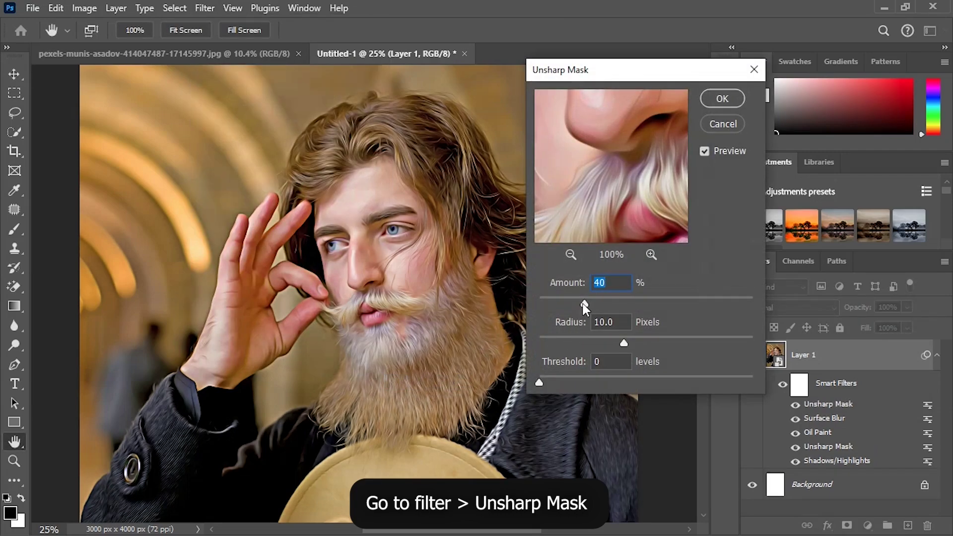
pyautogui.moveTo(585, 304); pyautogui.dragTo(567, 304)
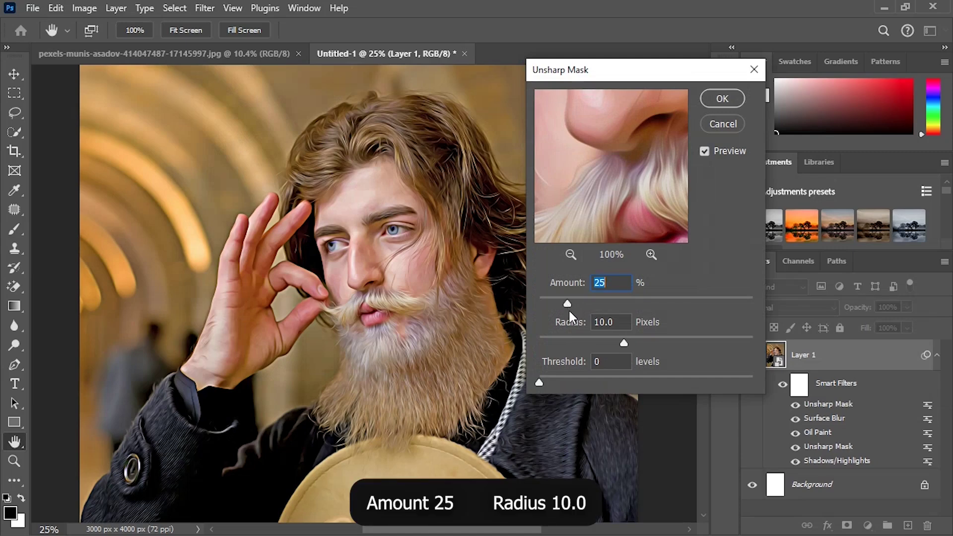
pyautogui.click(622, 323)
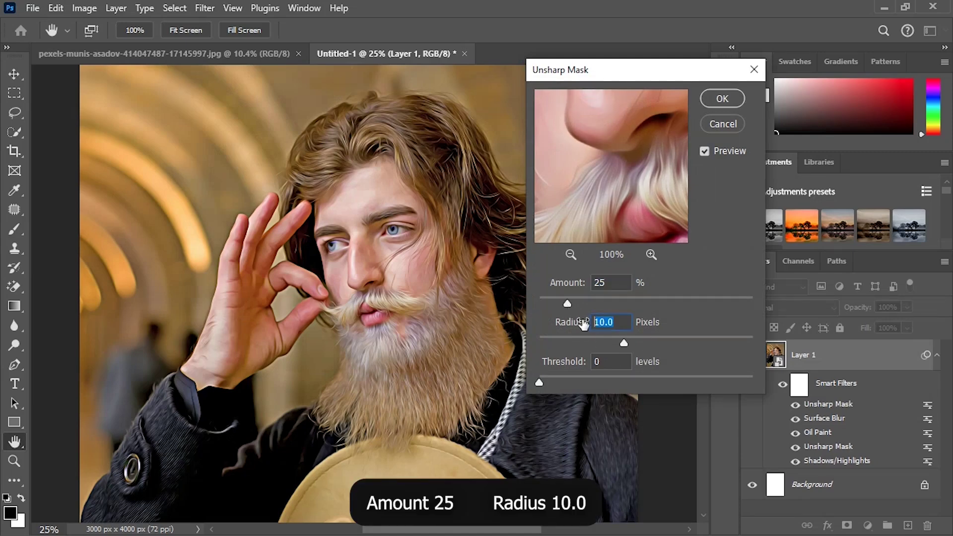
pyautogui.click(612, 361)
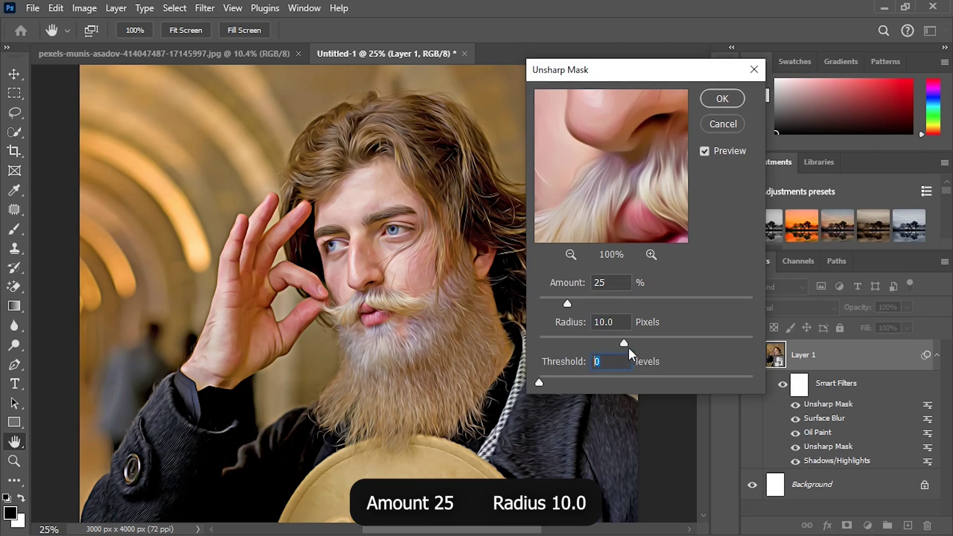
pyautogui.click(712, 100)
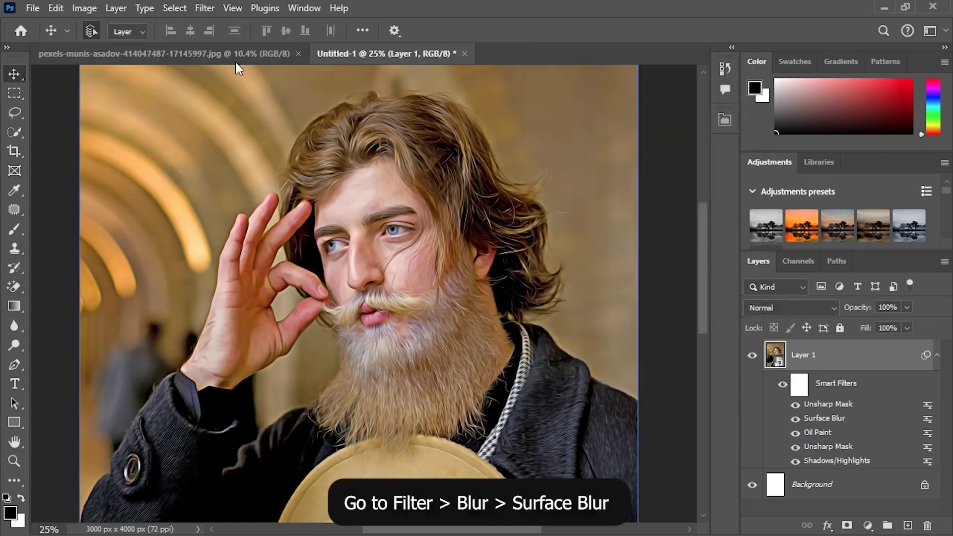
# Step: Apply a second Surface Blur at Radius 8 px, Threshold 5 levels
pyautogui.click(204, 9)
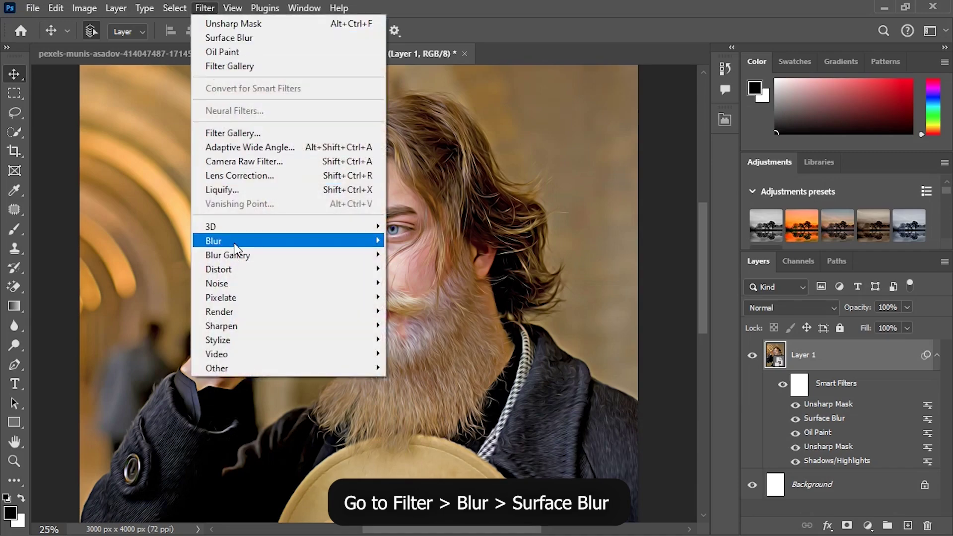
pyautogui.moveTo(213, 241)
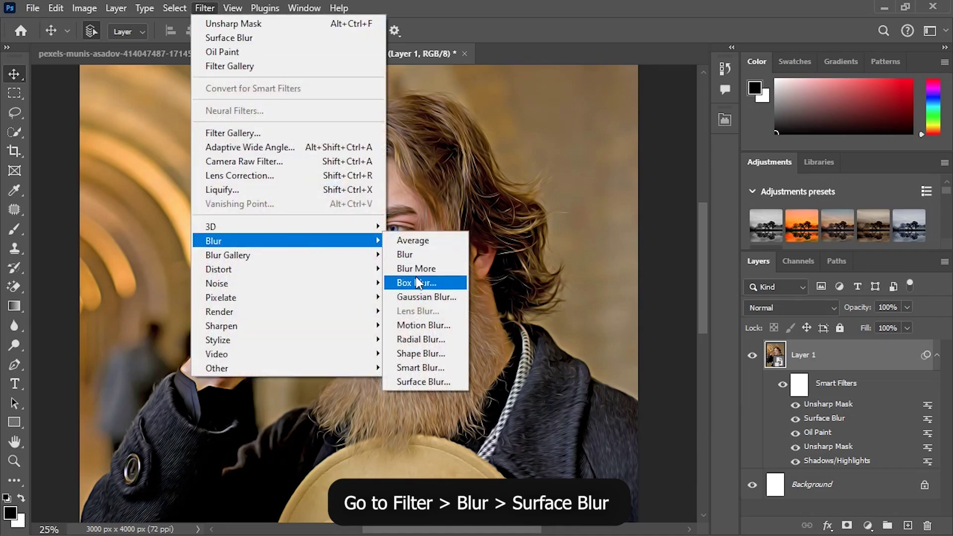
pyautogui.click(424, 382)
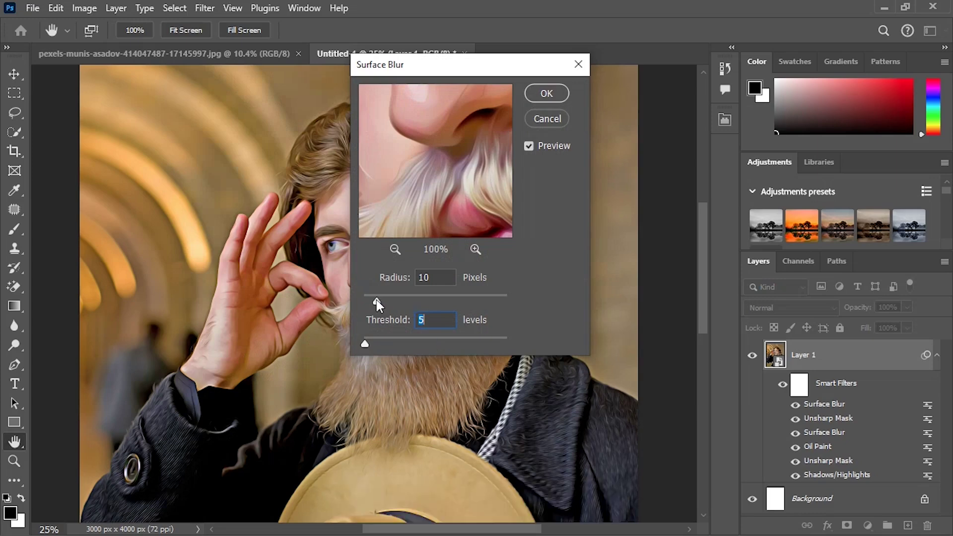
pyautogui.moveTo(376, 300); pyautogui.dragTo(374, 300)
pyautogui.click(427, 319)
pyautogui.click(547, 94)
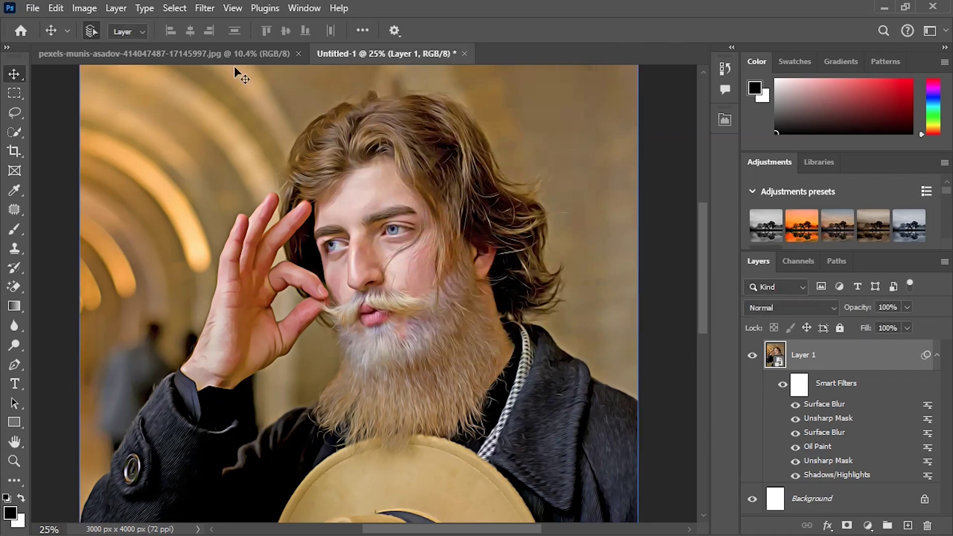
# Step: Apply another Oil Paint with Stylization 5.0, Scale about 6.0, other settings 5.0
pyautogui.click(205, 9)
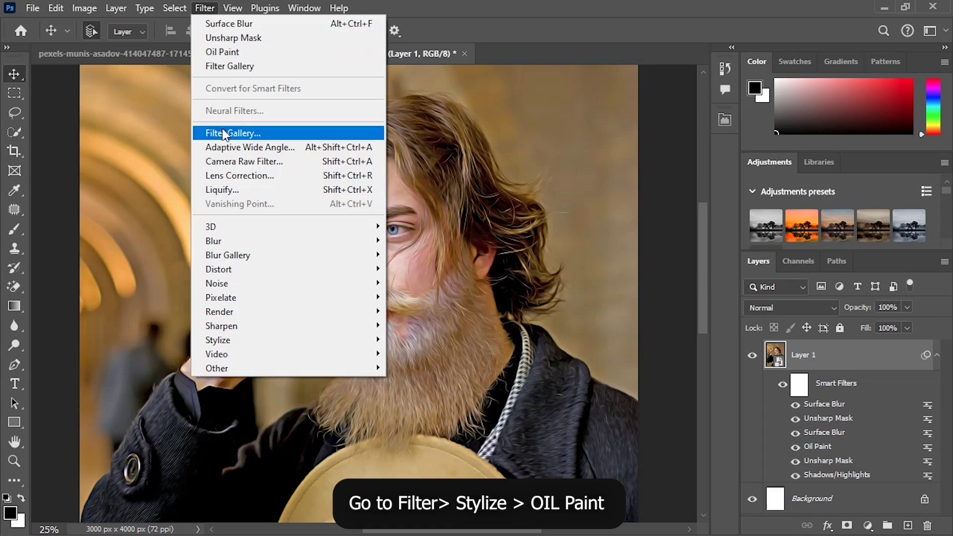
pyautogui.moveTo(219, 339)
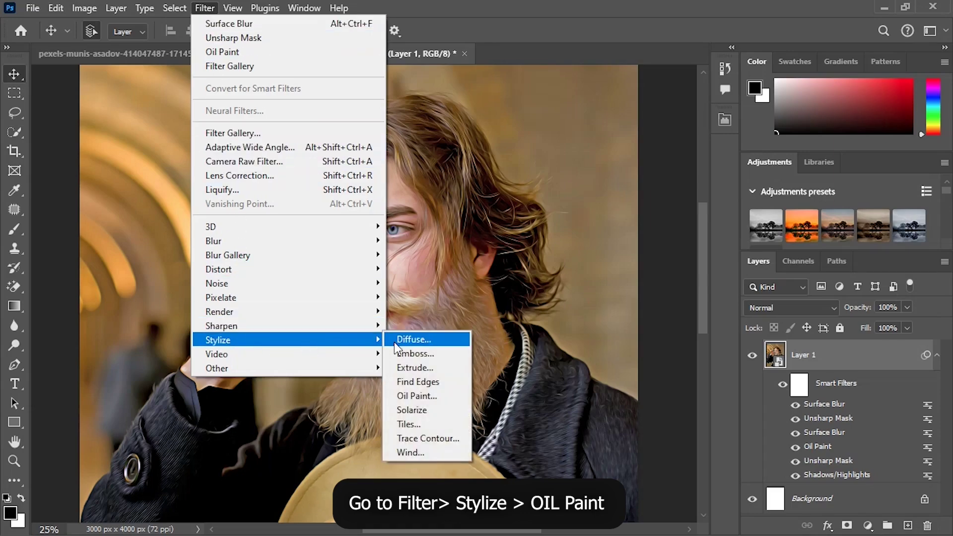
pyautogui.click(412, 396)
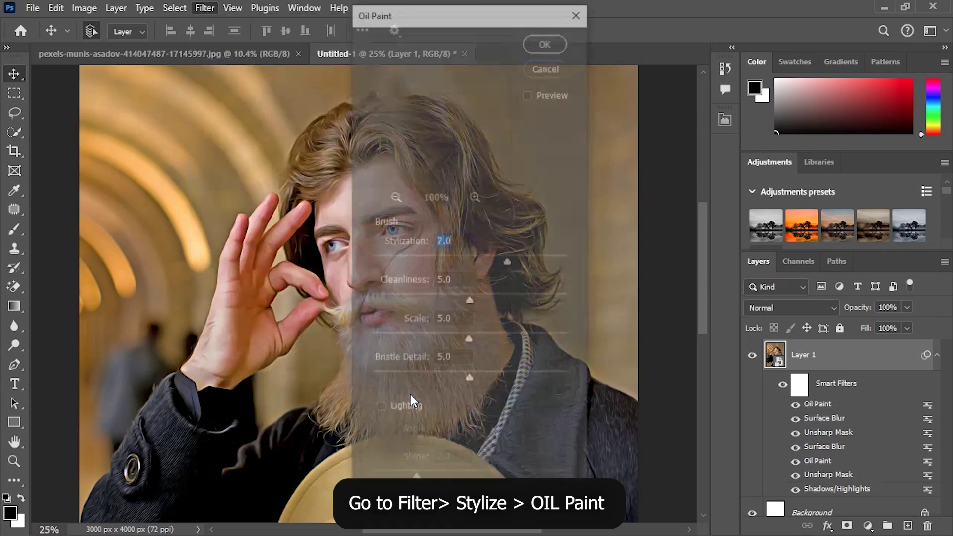
pyautogui.moveTo(503, 268); pyautogui.dragTo(498, 264)
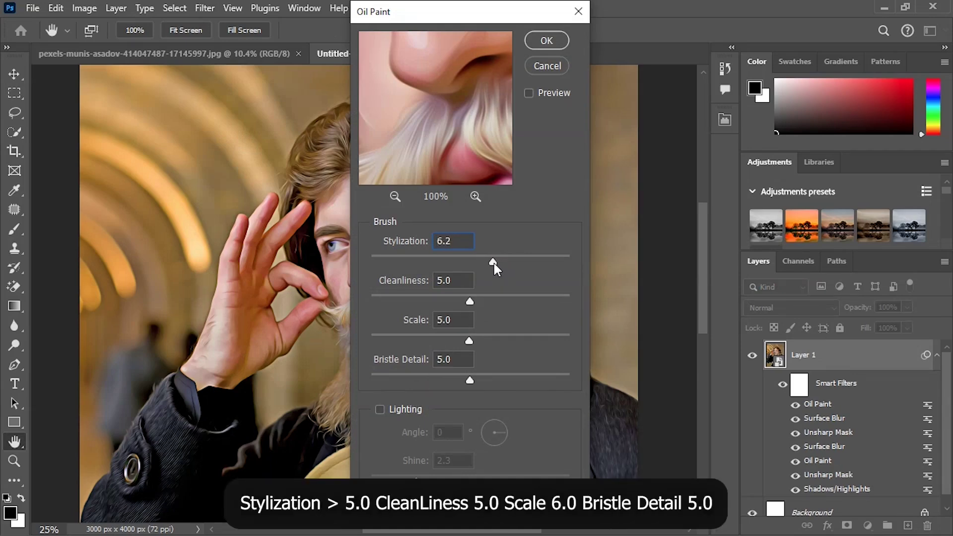
pyautogui.moveTo(494, 263); pyautogui.dragTo(479, 261)
pyautogui.click(453, 281)
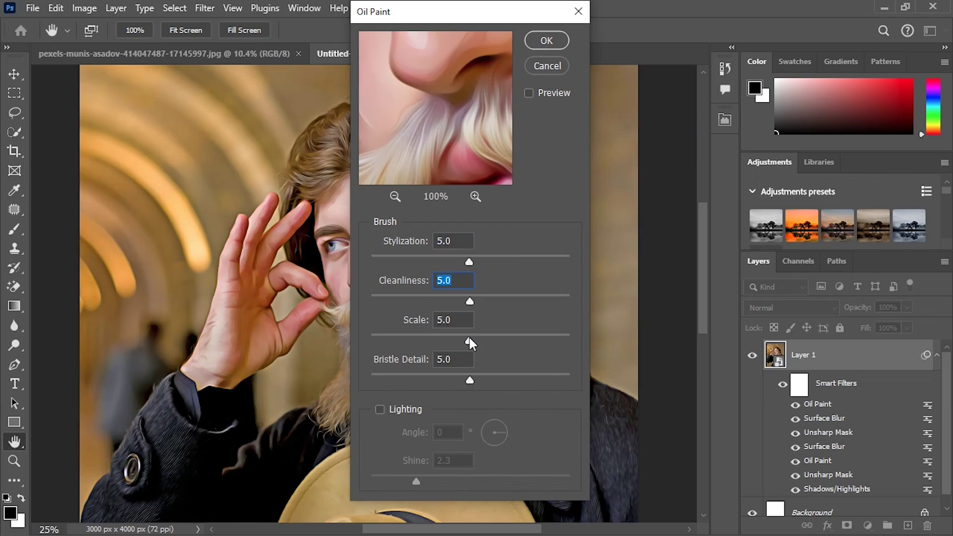
pyautogui.moveTo(477, 337); pyautogui.dragTo(490, 339)
pyautogui.press('Tab')
pyautogui.click(546, 40)
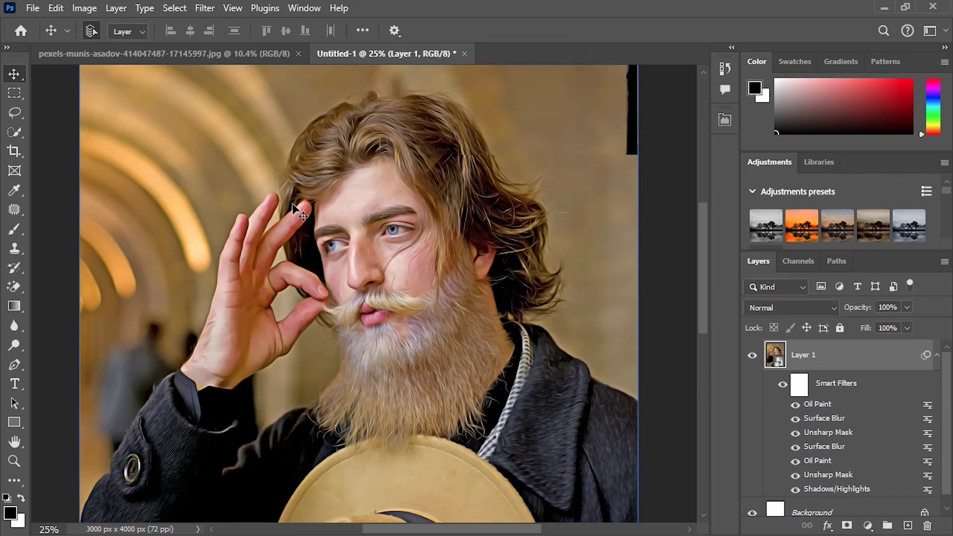
# Step: Apply a third Unsharp Mask at Amount 25%, Radius 10.0 px, Threshold 0
pyautogui.click(205, 9)
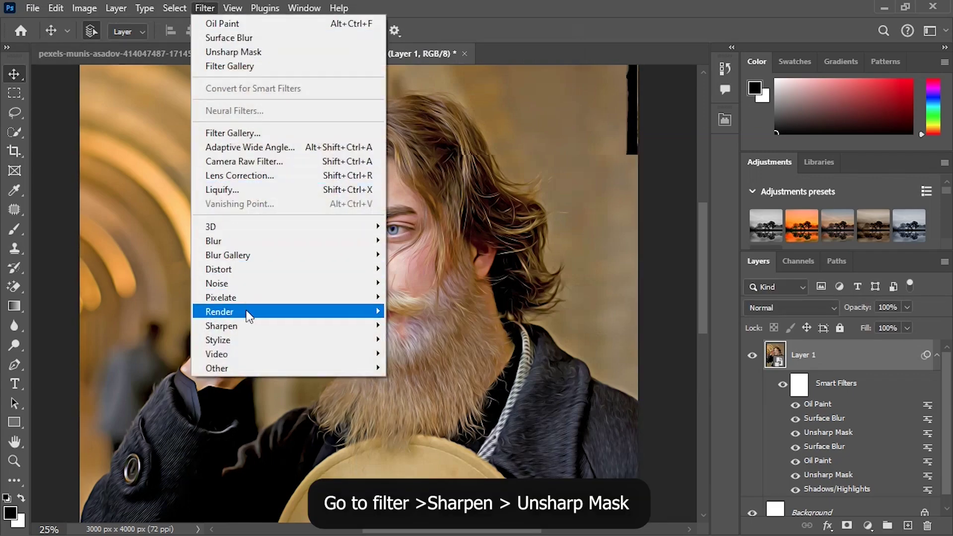
pyautogui.moveTo(221, 326)
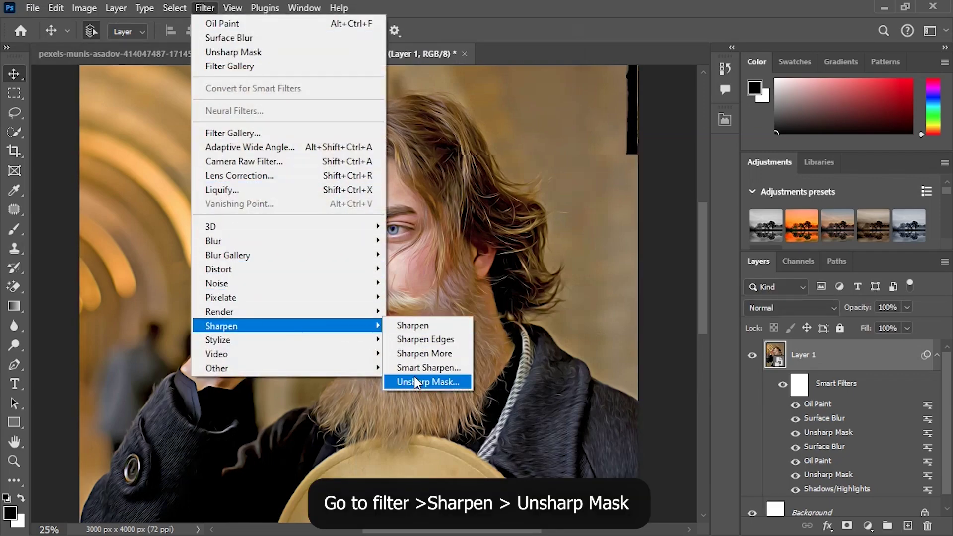
pyautogui.click(416, 382)
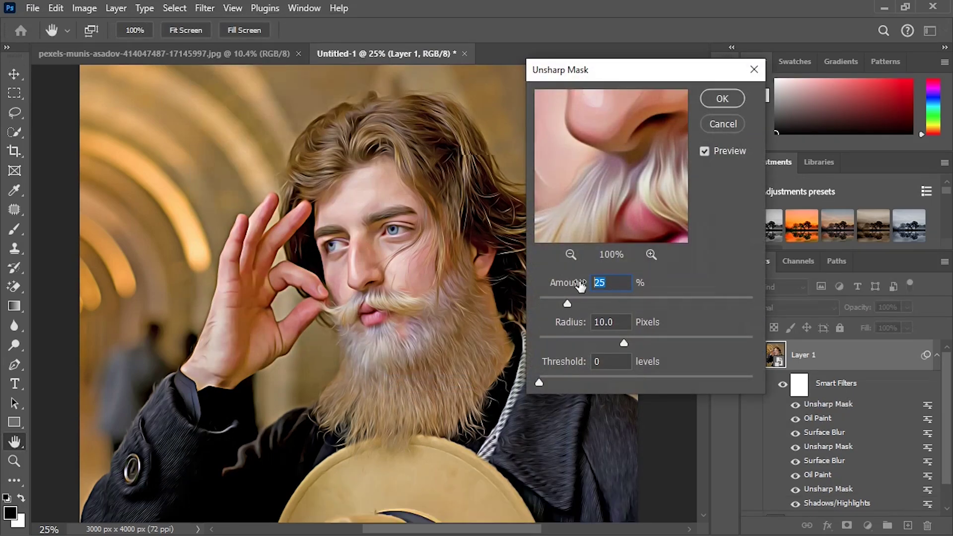
pyautogui.moveTo(624, 324); pyautogui.dragTo(596, 324)
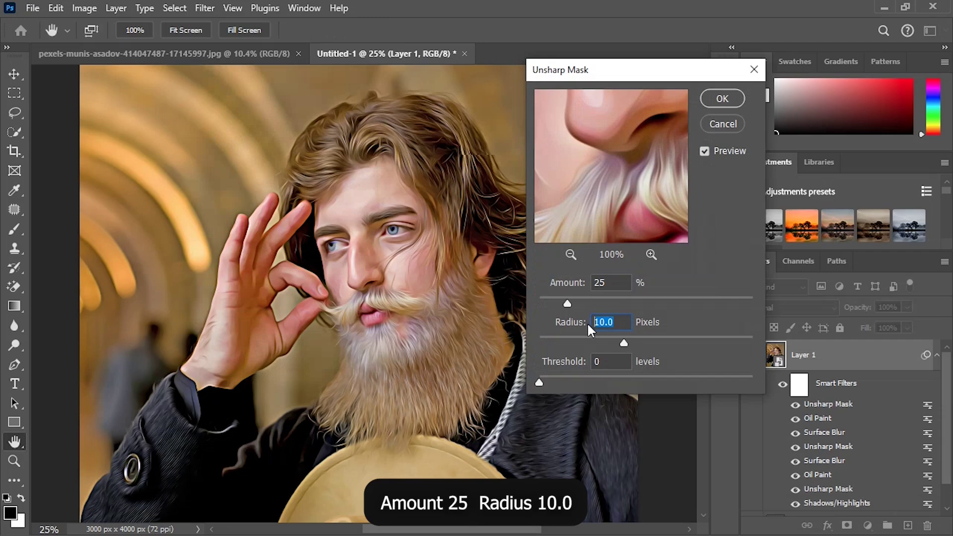
pyautogui.doubleClick(605, 365)
pyautogui.click(712, 95)
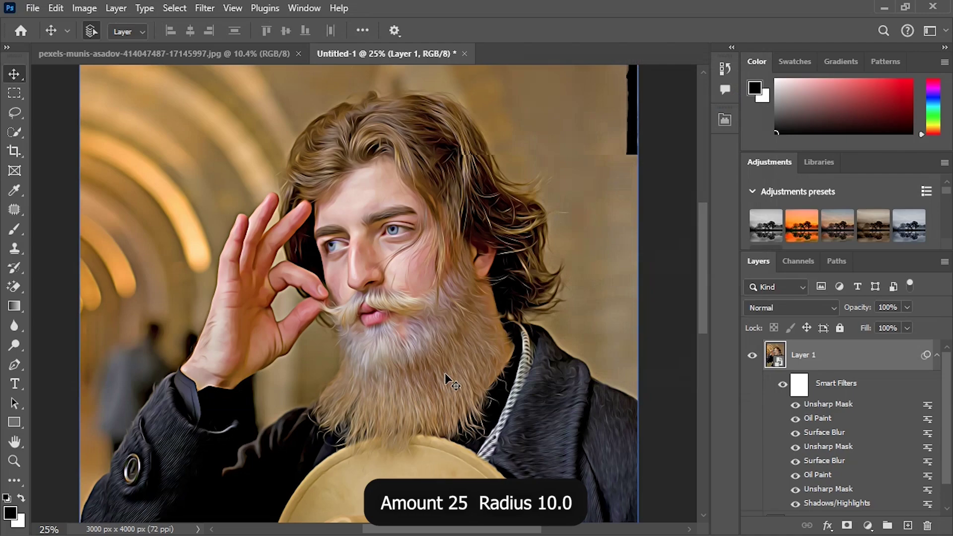
# Step: Add a Surface Blur smart filter to Layer 1 with Radius 20 px and Threshold 10 levels
pyautogui.click(206, 11)
pyautogui.moveTo(223, 241)
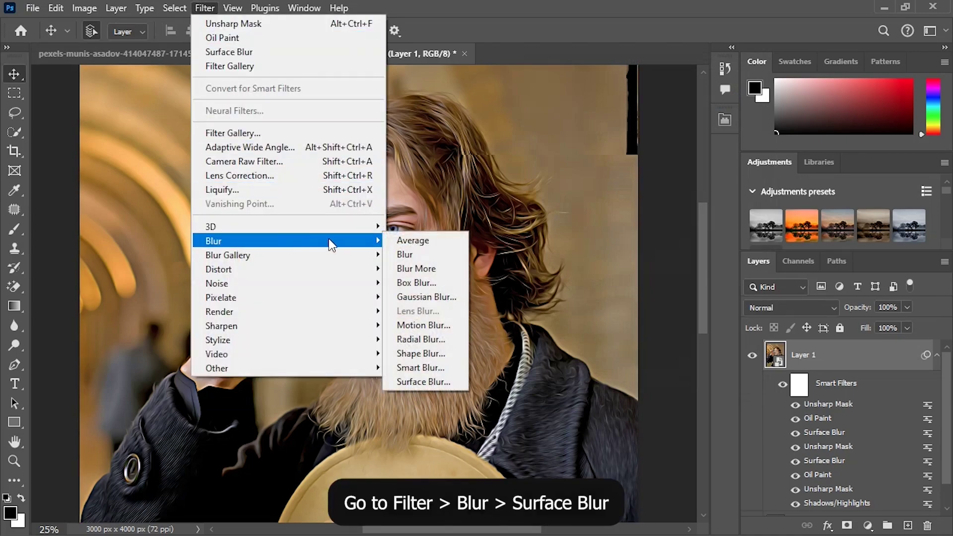
pyautogui.click(421, 382)
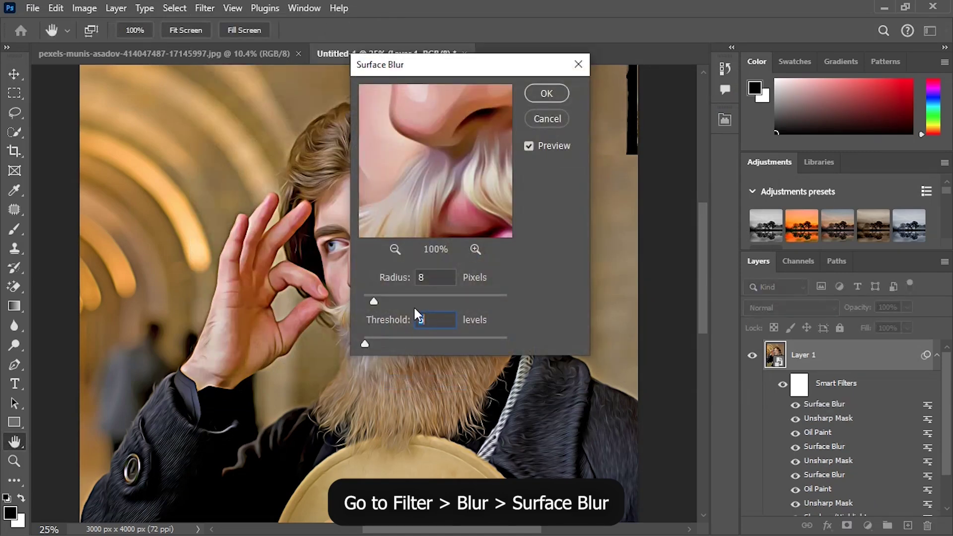
pyautogui.moveTo(376, 301); pyautogui.dragTo(391, 302)
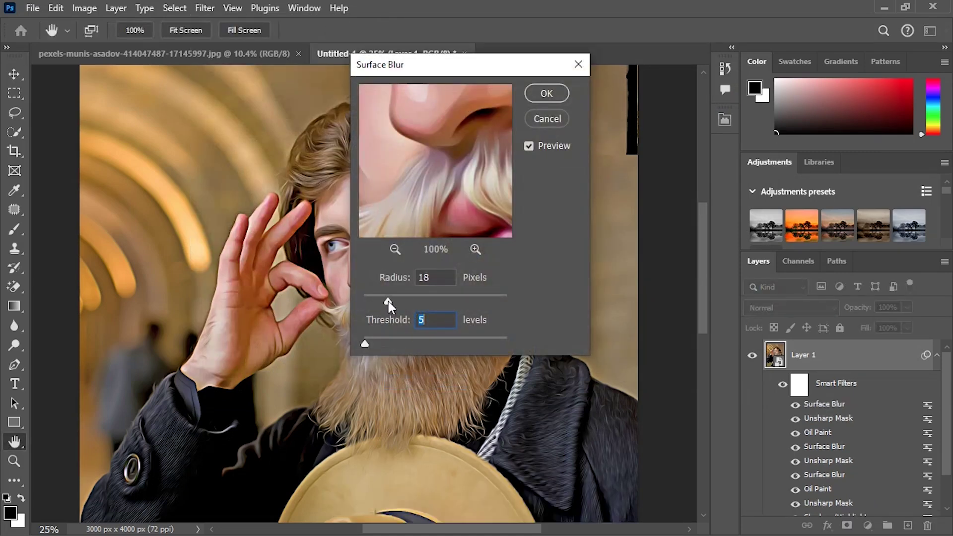
pyautogui.moveTo(391, 302); pyautogui.dragTo(392, 300)
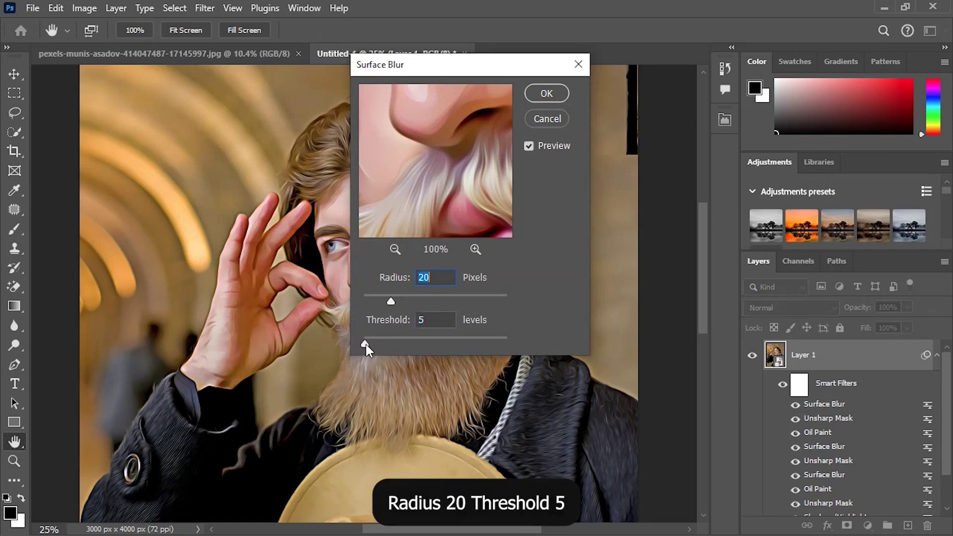
pyautogui.moveTo(366, 344); pyautogui.dragTo(368, 345)
pyautogui.click(369, 345)
pyautogui.click(418, 277)
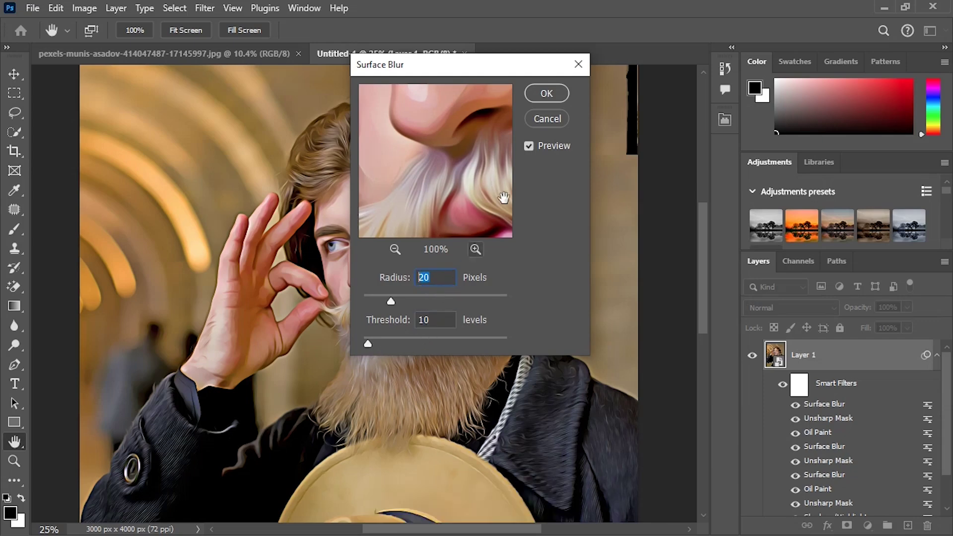
pyautogui.click(529, 94)
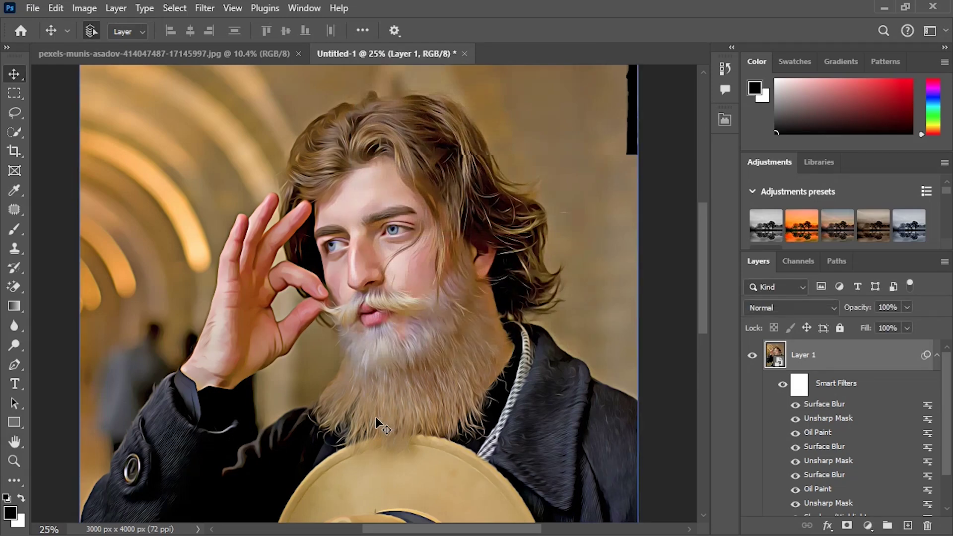
# Step: Add an Oil Paint smart filter at Stylization 6.0, Cleanliness 5.0, Scale 5.0, Bristle Detail 5.0
pyautogui.click(204, 8)
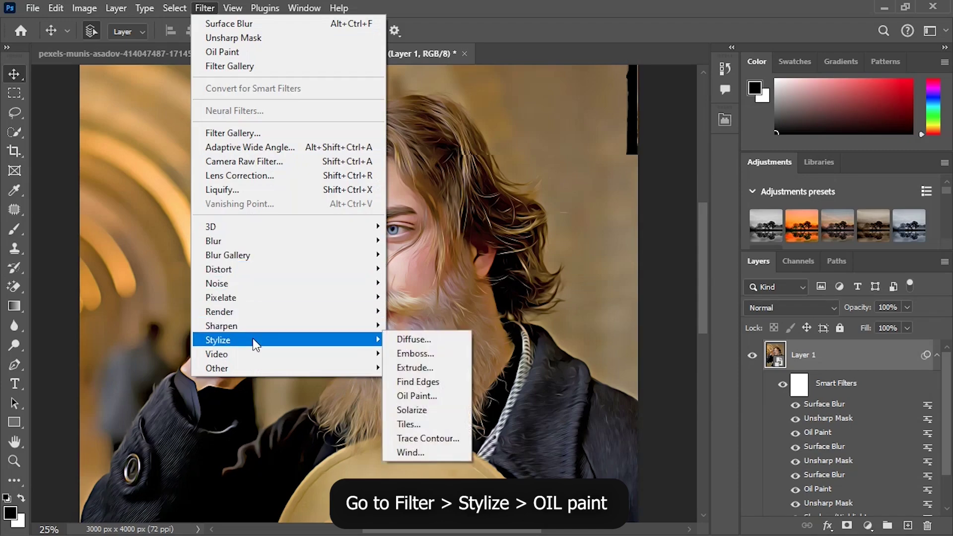
pyautogui.moveTo(219, 339)
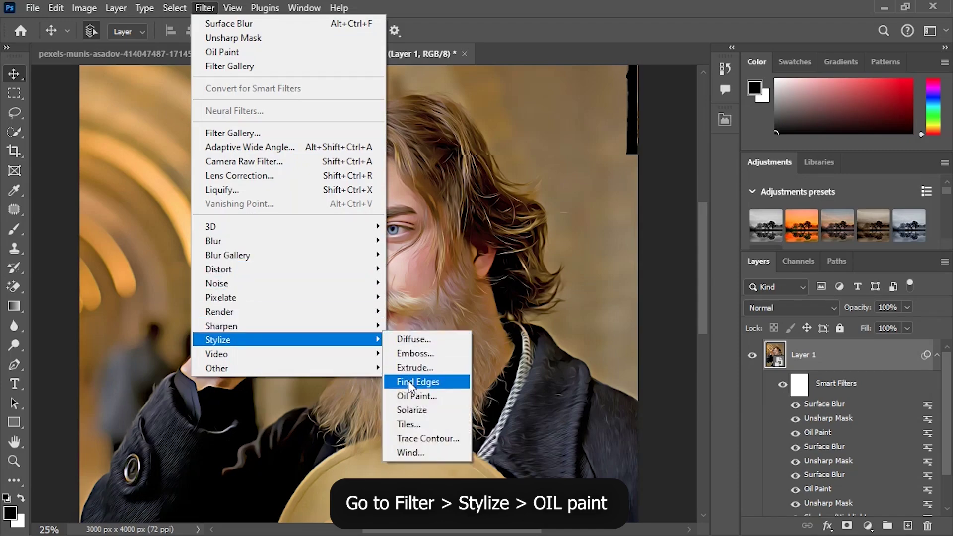
pyautogui.click(414, 396)
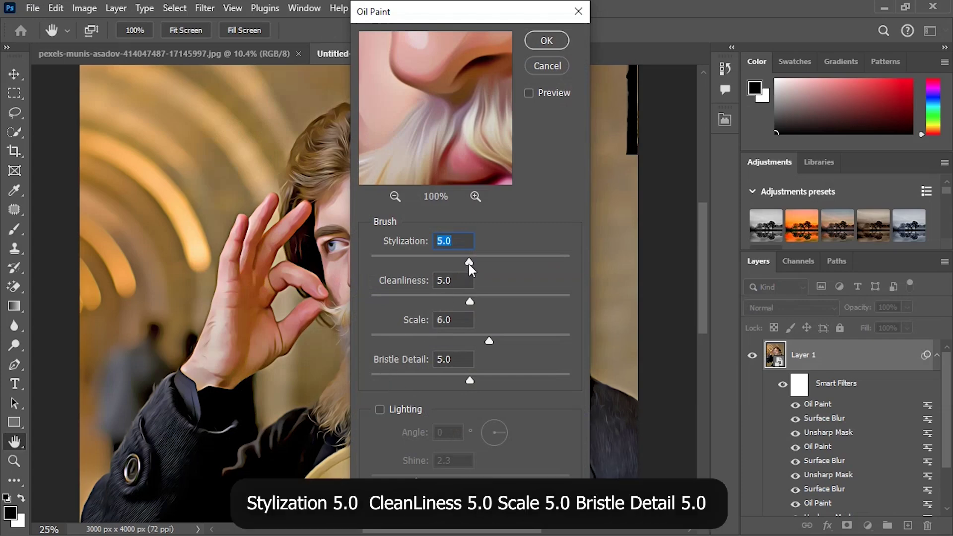
pyautogui.moveTo(478, 263); pyautogui.dragTo(490, 263)
pyautogui.moveTo(459, 282); pyautogui.dragTo(430, 283)
pyautogui.moveTo(460, 322); pyautogui.dragTo(431, 319)
pyautogui.moveTo(488, 342); pyautogui.dragTo(481, 341)
pyautogui.doubleClick(454, 320)
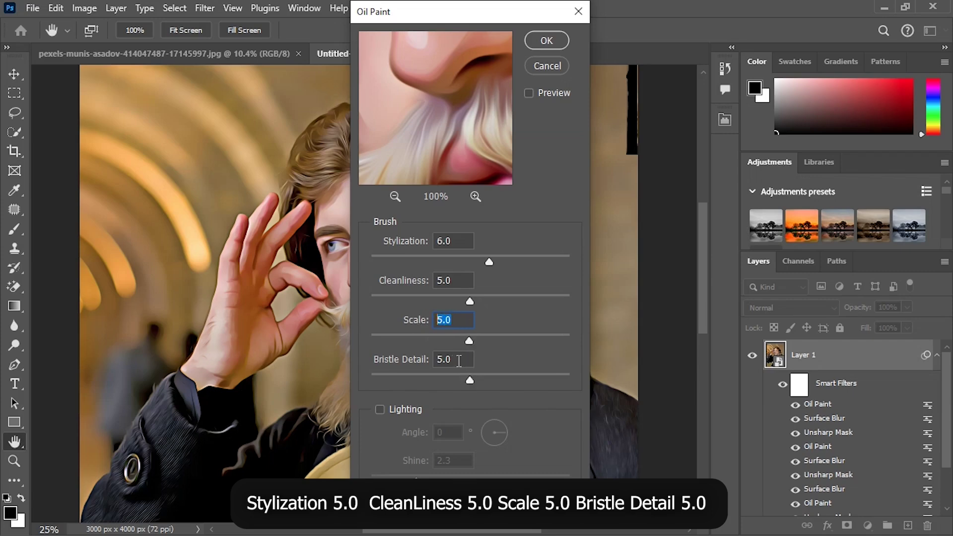
pyautogui.press('Tab')
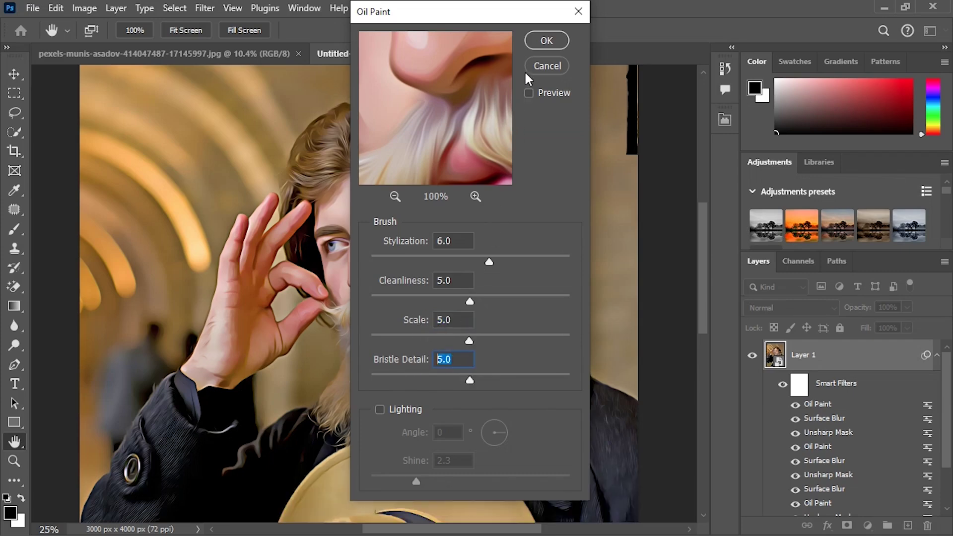
pyautogui.click(546, 40)
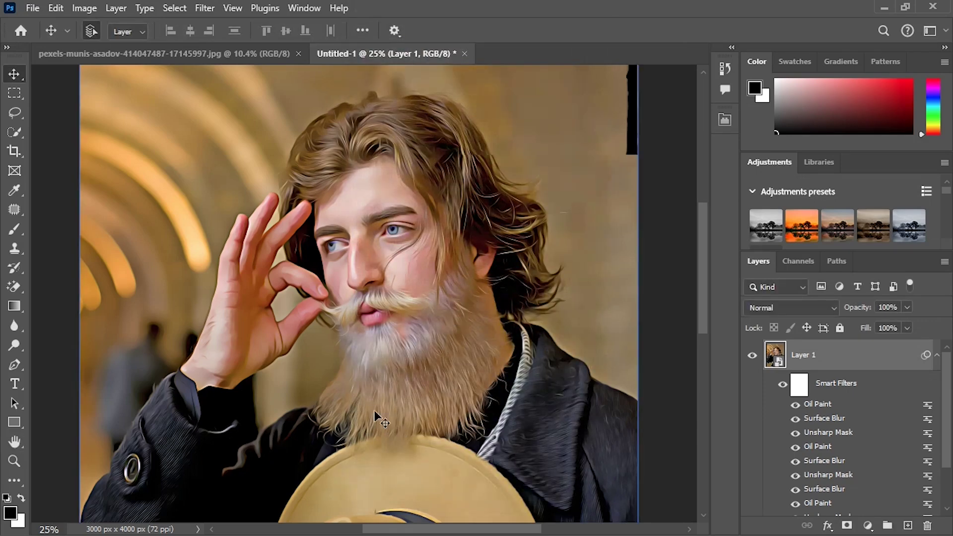
# Step: Add another Unsharp Mask smart filter at Amount 20%, Radius 10.0 px, Threshold 0
pyautogui.click(202, 8)
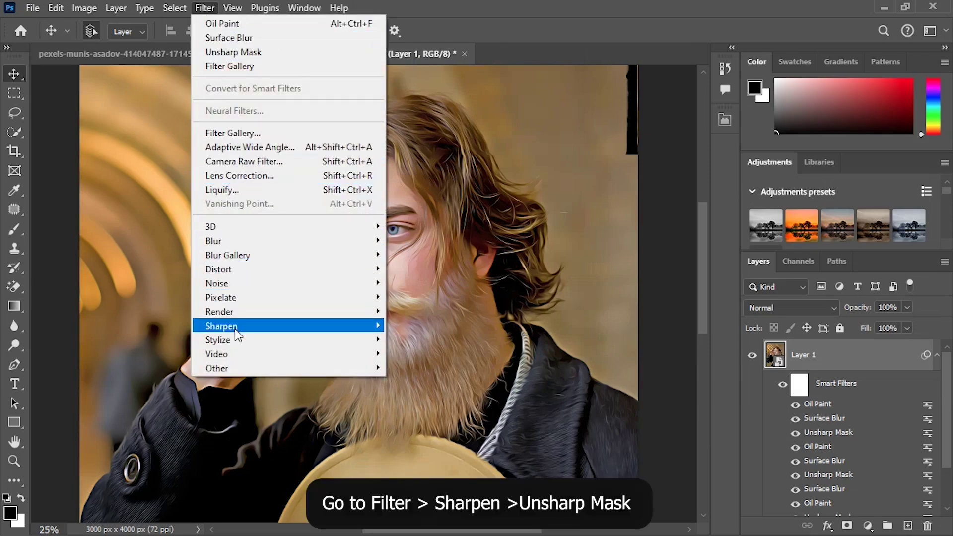
pyautogui.moveTo(222, 326)
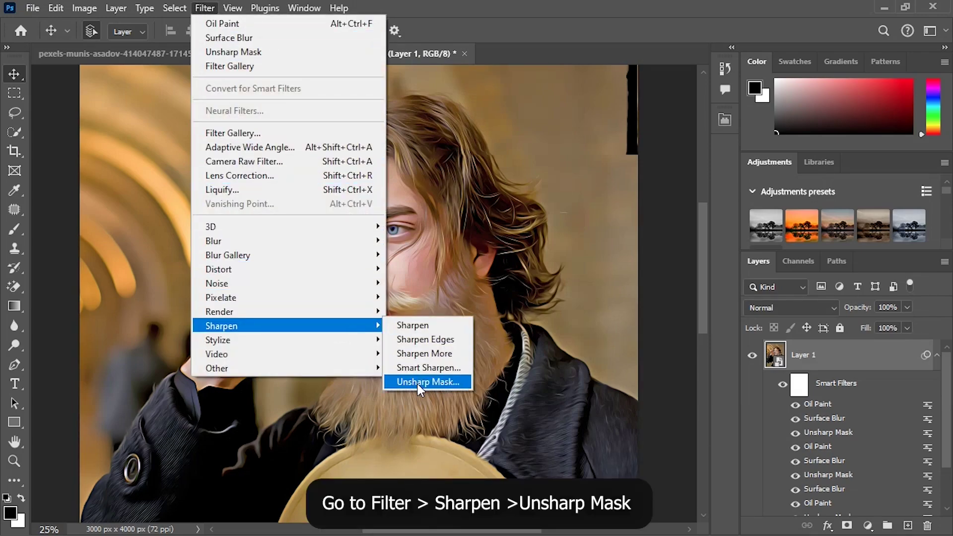
pyautogui.click(418, 383)
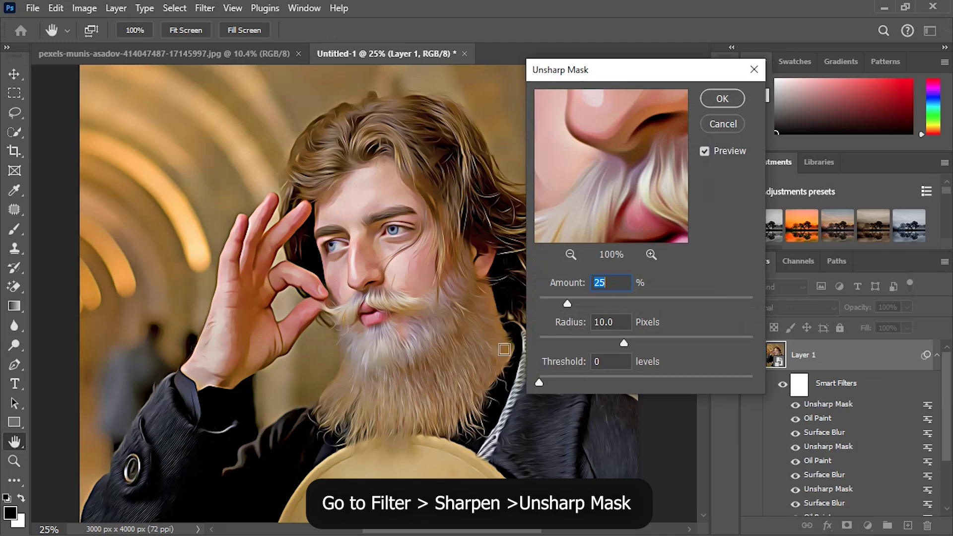
pyautogui.moveTo(566, 304); pyautogui.dragTo(561, 304)
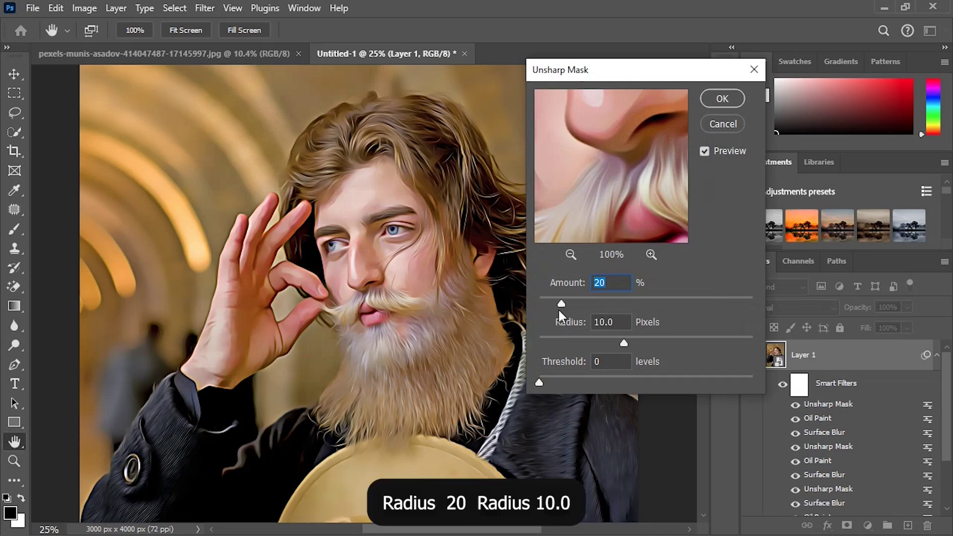
pyautogui.click(613, 322)
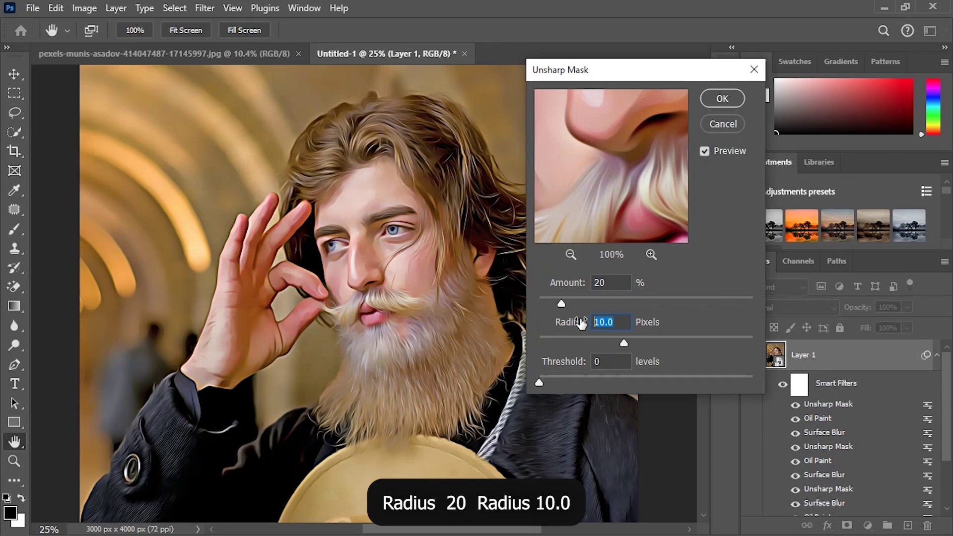
pyautogui.click(713, 100)
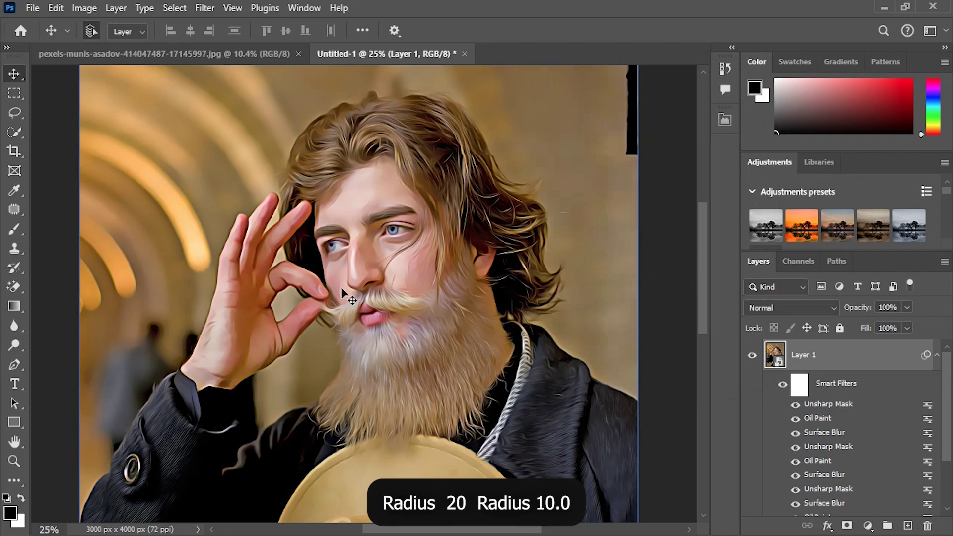
pyautogui.click(204, 8)
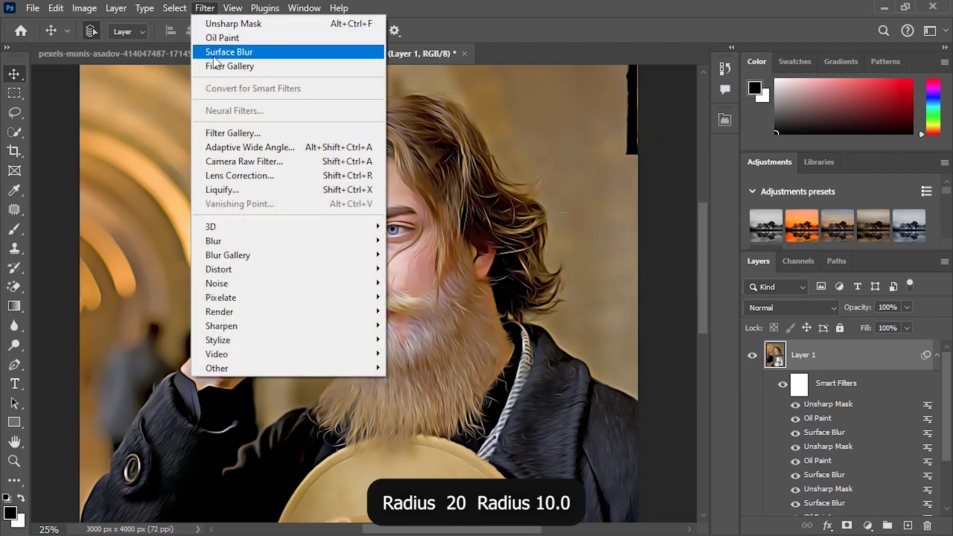
# Step: Open the Filter Gallery on Poster Edges, with the preview zoomed out and centred on the face
pyautogui.click(231, 133)
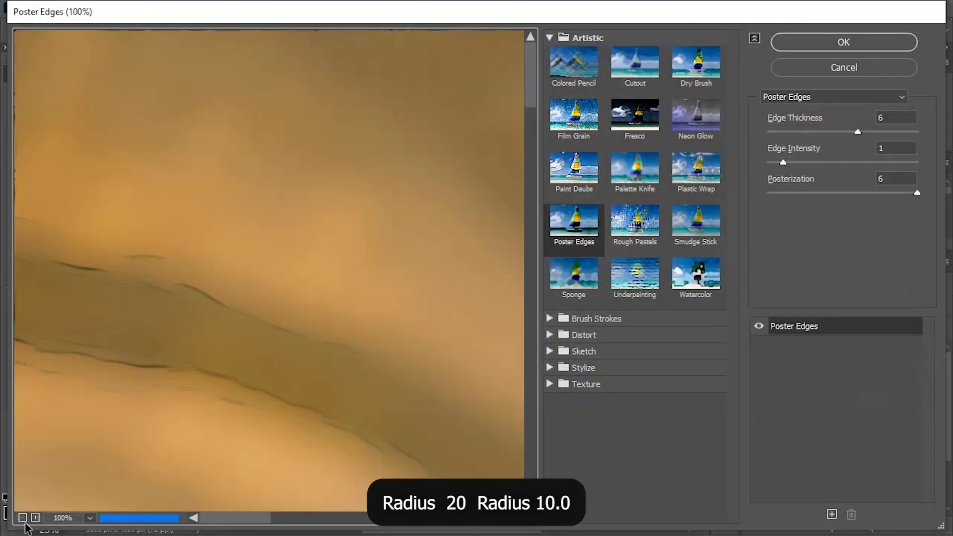
pyautogui.click(22, 518)
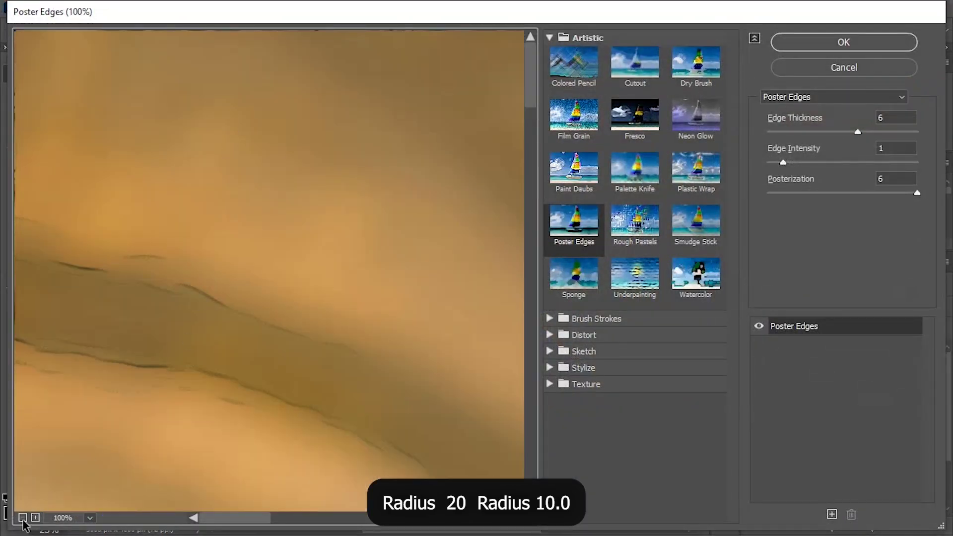
pyautogui.click(22, 518)
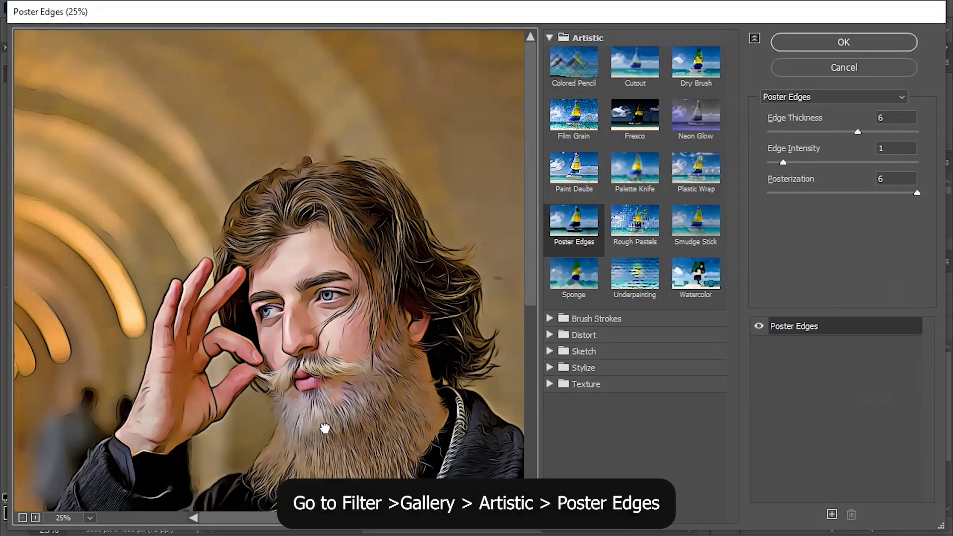
pyautogui.moveTo(319, 430); pyautogui.dragTo(284, 378)
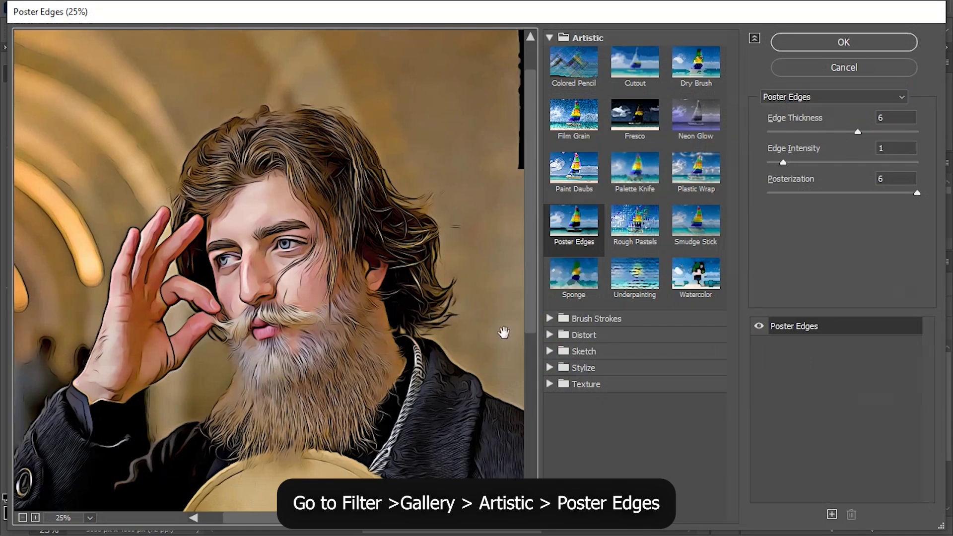
pyautogui.click(550, 38)
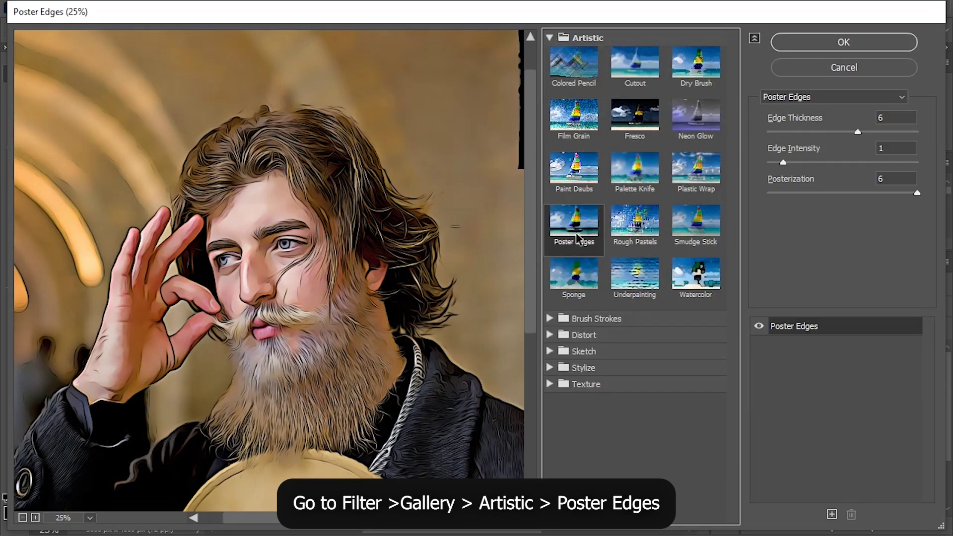
# Step: Set Poster Edges to Edge Thickness 6, Edge Intensity 1, Posterization 6
pyautogui.click(886, 118)
pyautogui.press('Down')
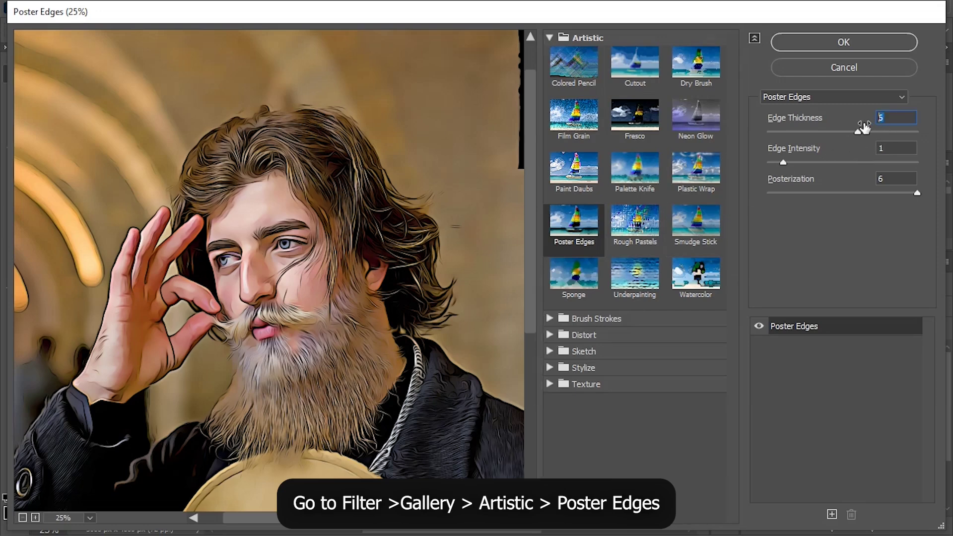
pyautogui.write('6')
pyautogui.click(889, 148)
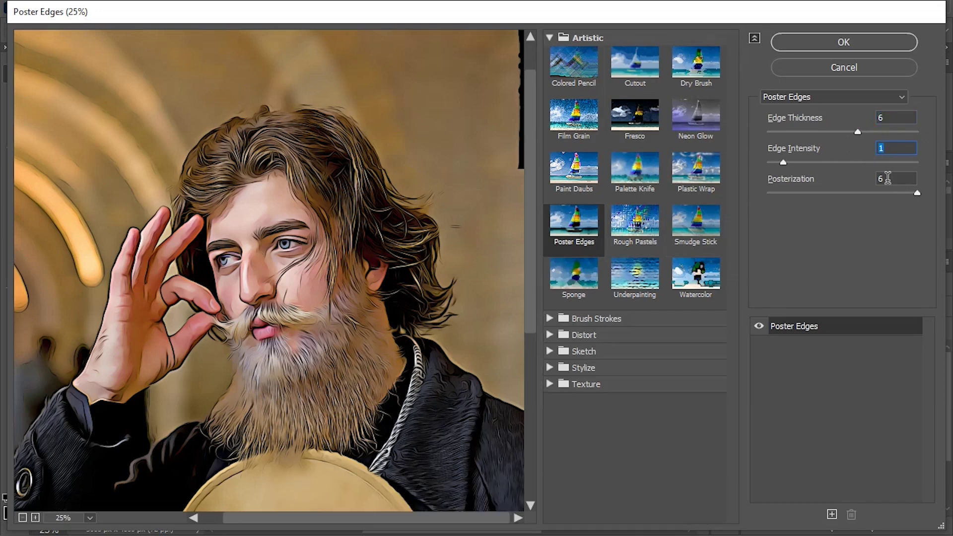
# Step: Toggle Poster Edges to compare, apply it, and collapse Layer 1's smart filter list
pyautogui.click(760, 328)
pyautogui.click(759, 327)
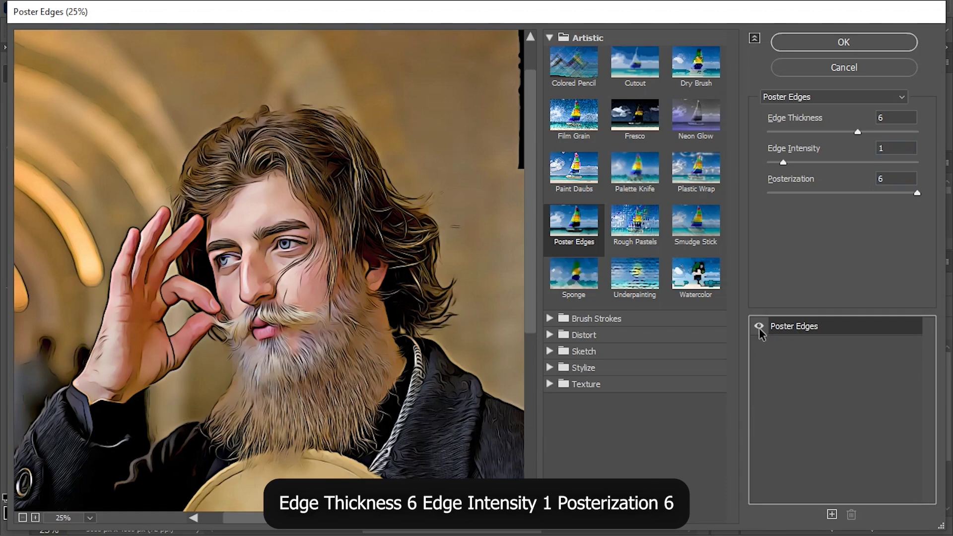
pyautogui.click(759, 328)
pyautogui.click(759, 328)
pyautogui.click(814, 44)
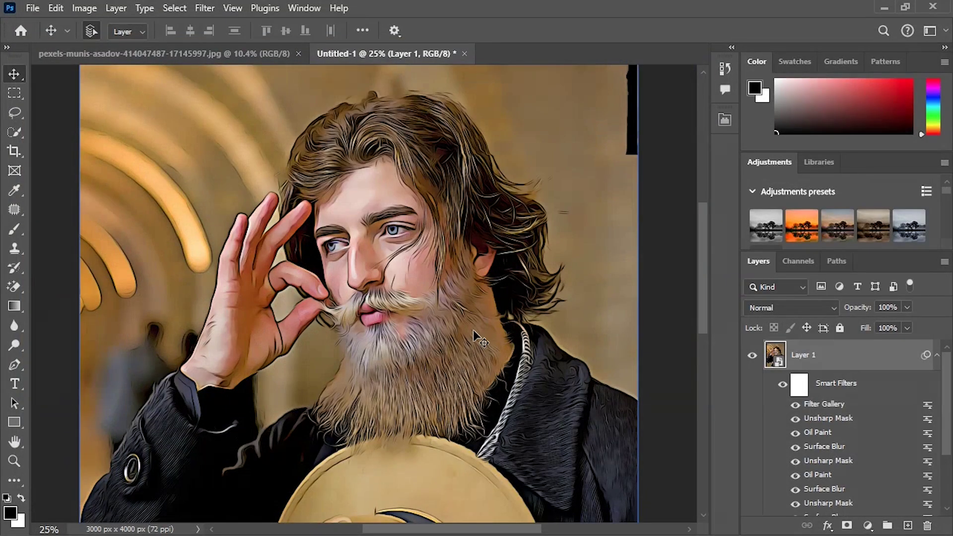
pyautogui.click(936, 355)
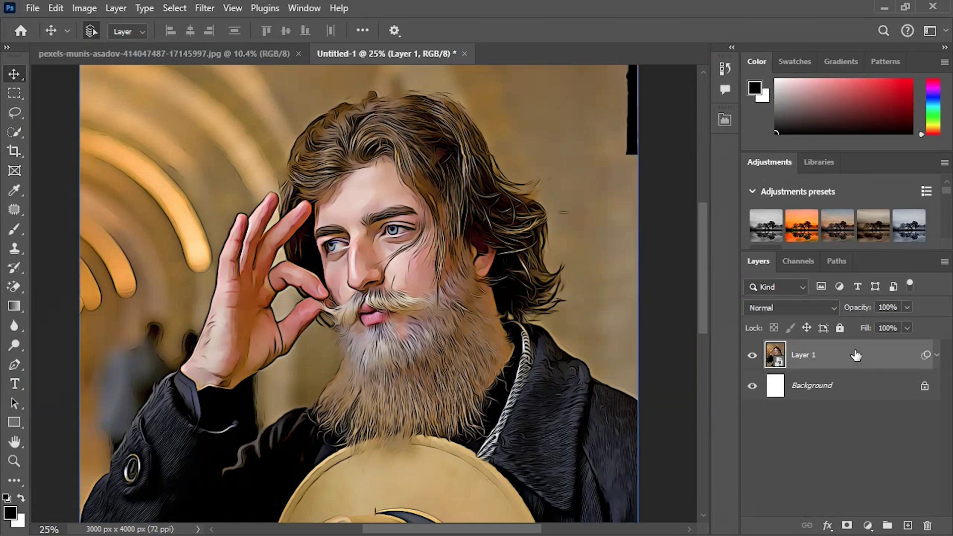
# Step: Add a Levels adjustment layer with input levels 31/1.00/220 and output 22/255
pyautogui.click(870, 526)
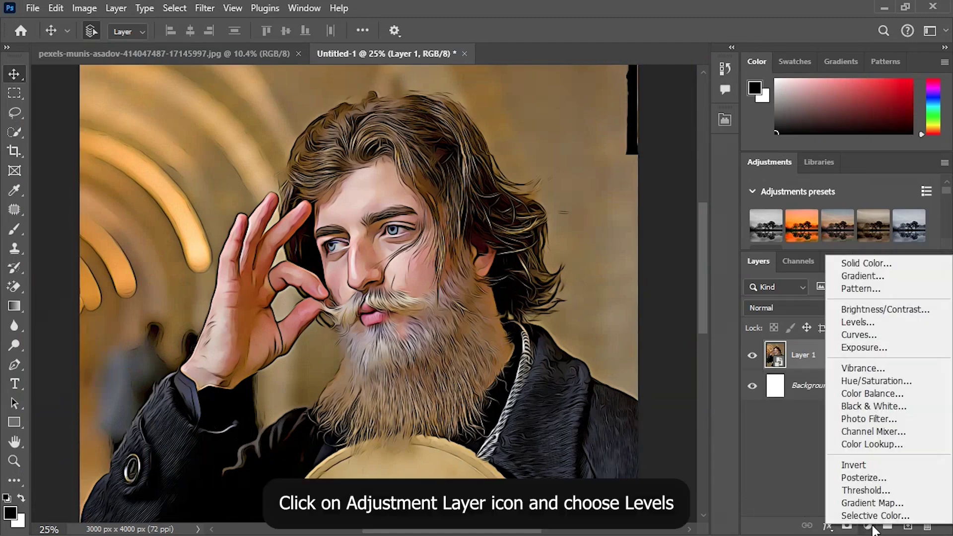
pyautogui.click(858, 322)
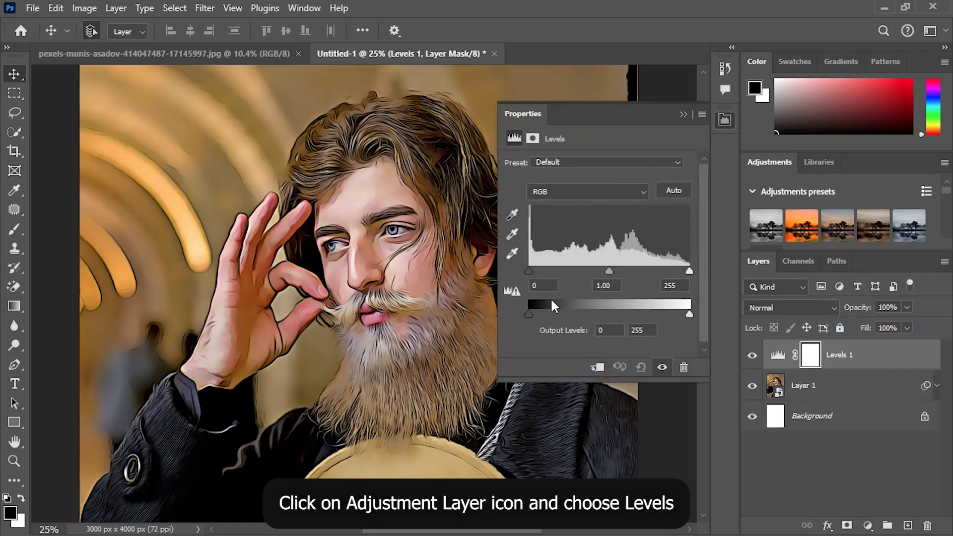
pyautogui.moveTo(530, 271); pyautogui.dragTo(546, 269)
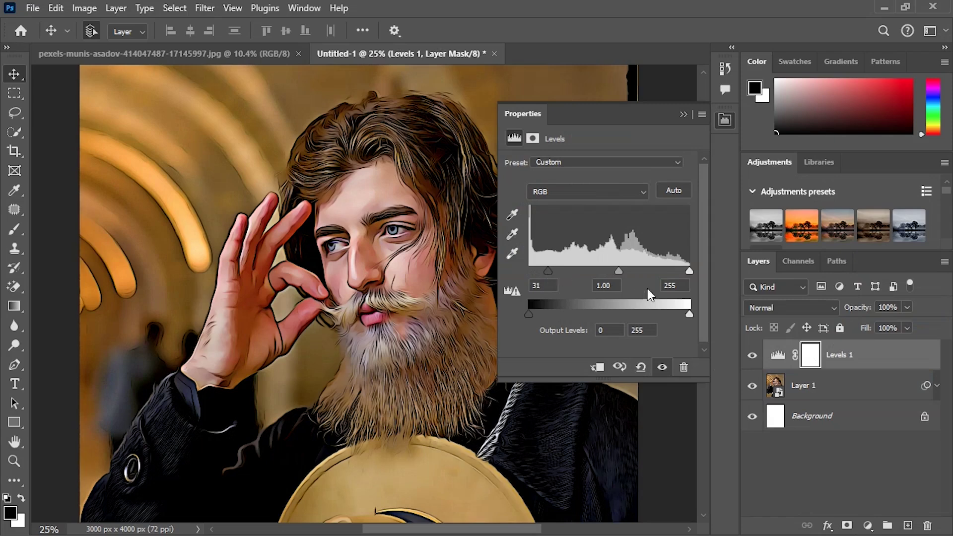
pyautogui.moveTo(687, 271); pyautogui.dragTo(669, 276)
pyautogui.moveTo(529, 315); pyautogui.dragTo(547, 312)
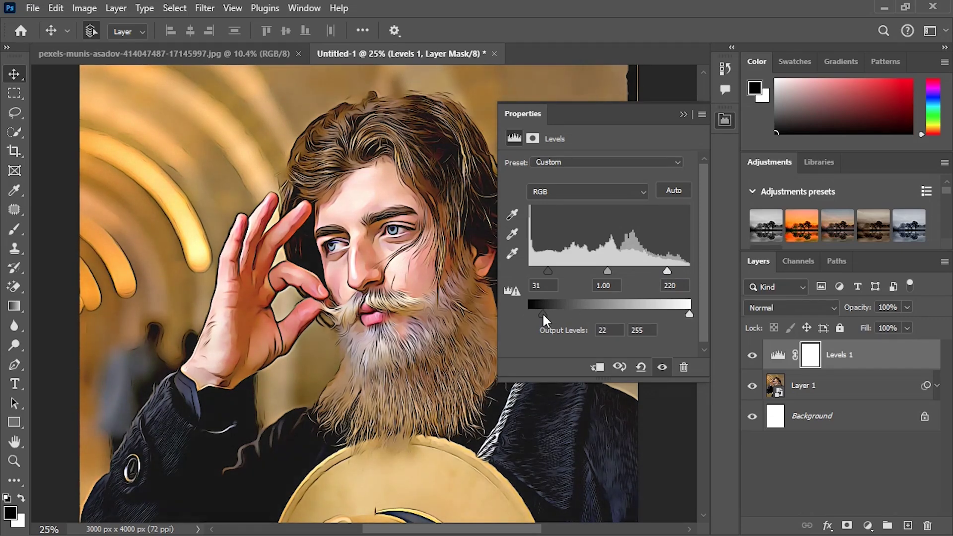
pyautogui.click(683, 115)
# Step: Toggle the Levels 1 adjustment off and on to compare, then select the portrait layer
pyautogui.click(753, 355)
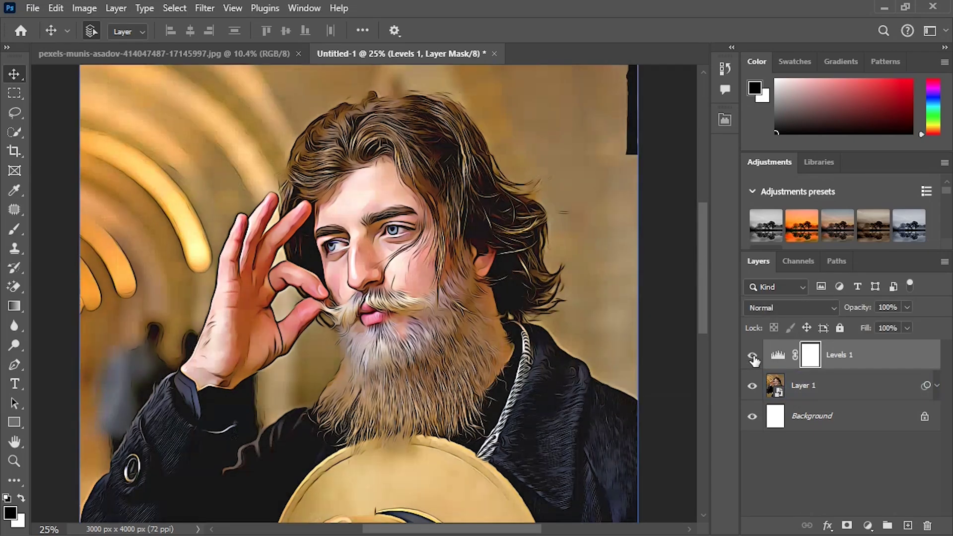
pyautogui.click(753, 356)
pyautogui.click(580, 390)
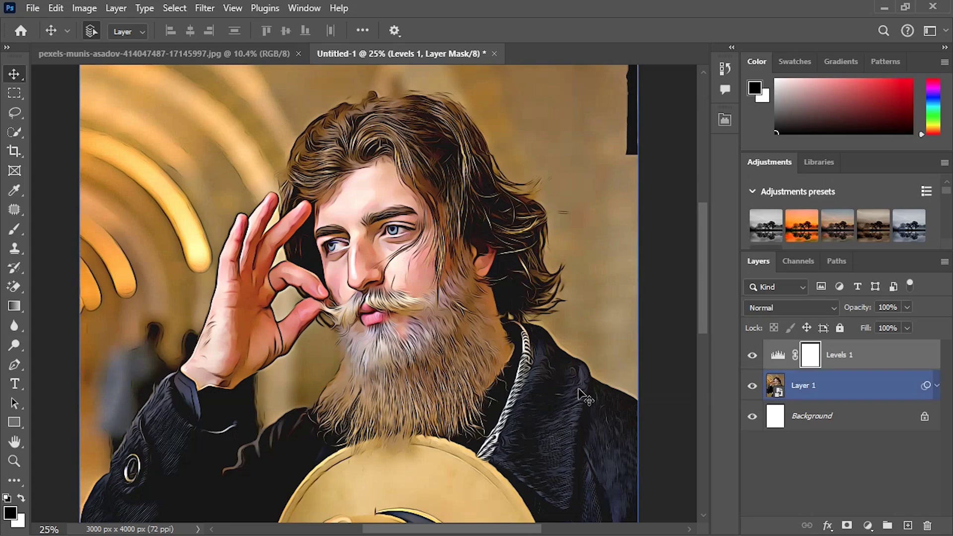
pyautogui.click(660, 410)
pyautogui.click(893, 393)
# Step: Toggle Layer 1's Smart Filters to compare against the original, then fit the image on screen
pyautogui.click(936, 387)
pyautogui.click(783, 420)
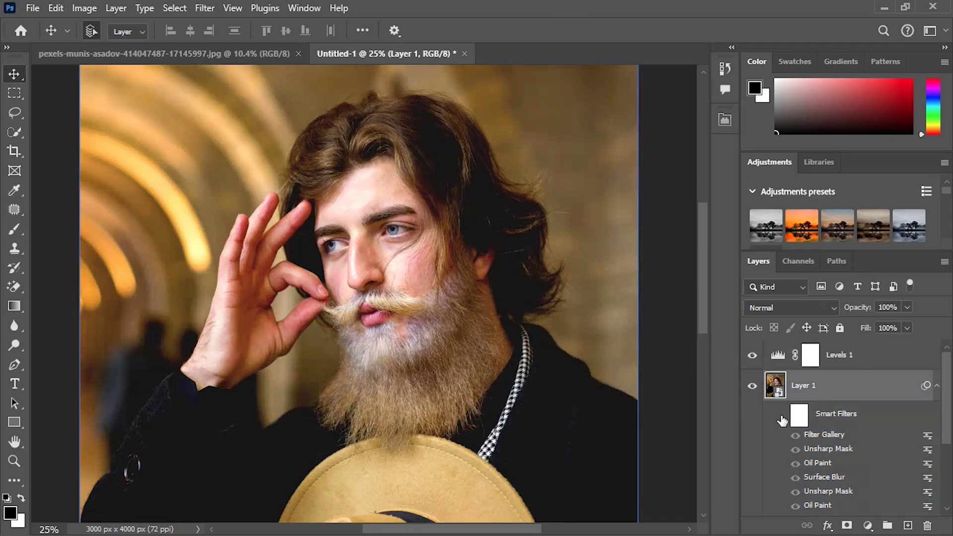
pyautogui.click(782, 420)
pyautogui.click(783, 420)
pyautogui.click(784, 420)
pyautogui.click(783, 420)
pyautogui.click(783, 420)
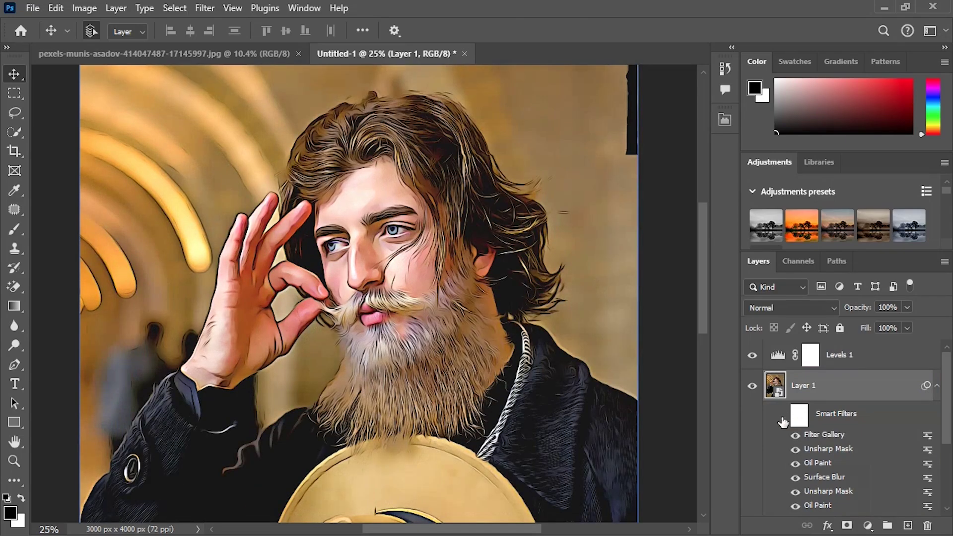
pyautogui.click(783, 420)
pyautogui.click(783, 421)
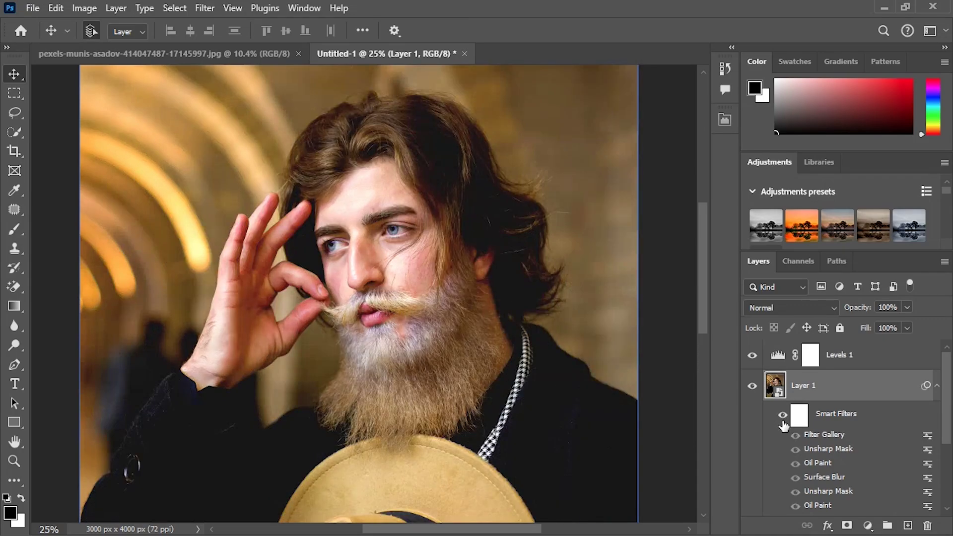
pyautogui.hotkey('ctrl', '0')
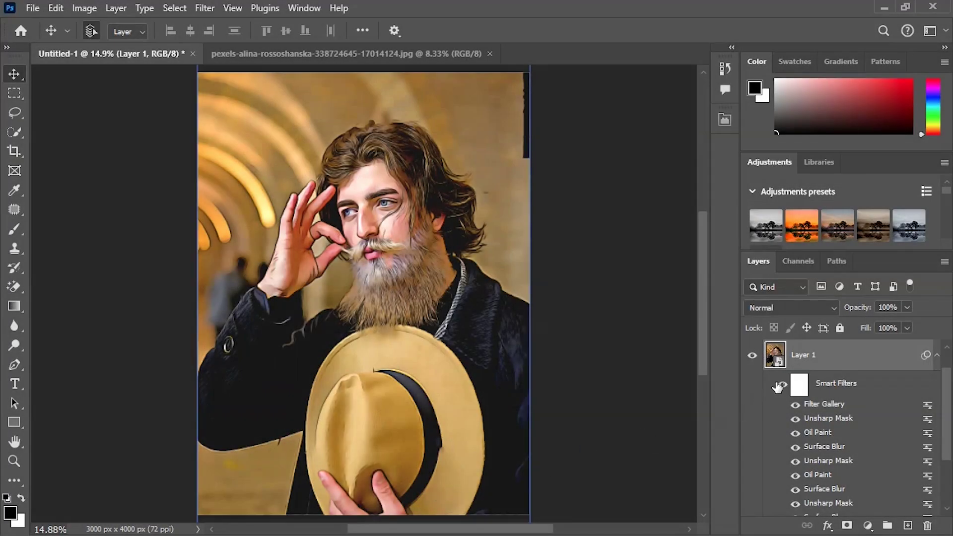
# Step: Open Layer 1's smart object contents and drag the woman's photo in as Layer 2
pyautogui.doubleClick(777, 361)
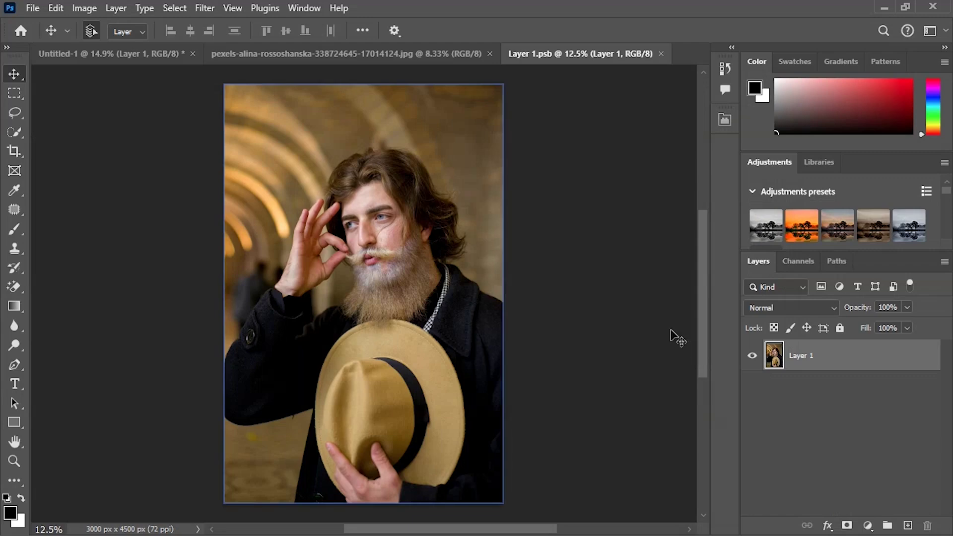
pyautogui.click(320, 52)
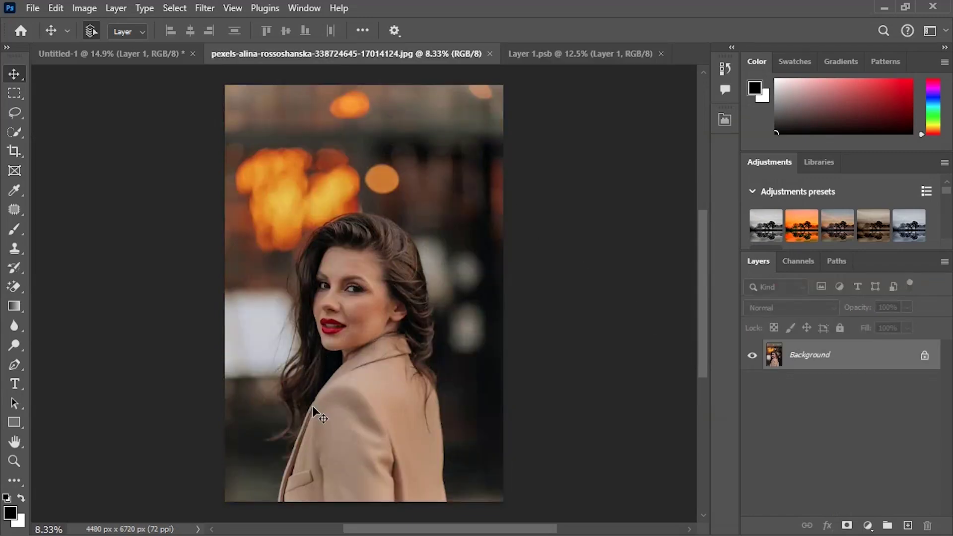
pyautogui.moveTo(313, 408)
pyautogui.mouseDown()
pyautogui.moveTo(493, 88)
pyautogui.moveTo(350, 306)
pyautogui.mouseUp()
# Step: Scale the woman's photo down to 82.86% and position it to fill the frame
pyautogui.hotkey('ctrl', 't')
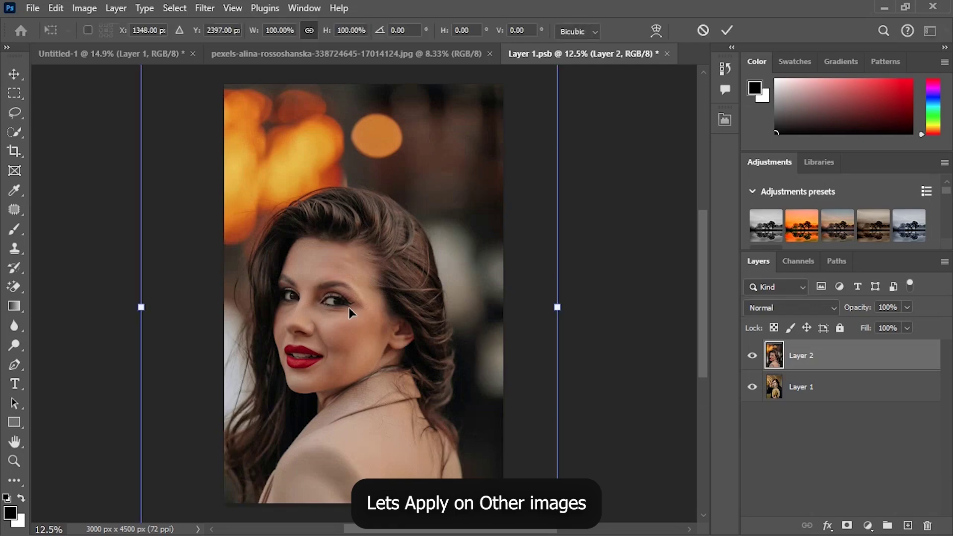
pyautogui.moveTo(359, 344); pyautogui.dragTo(386, 280)
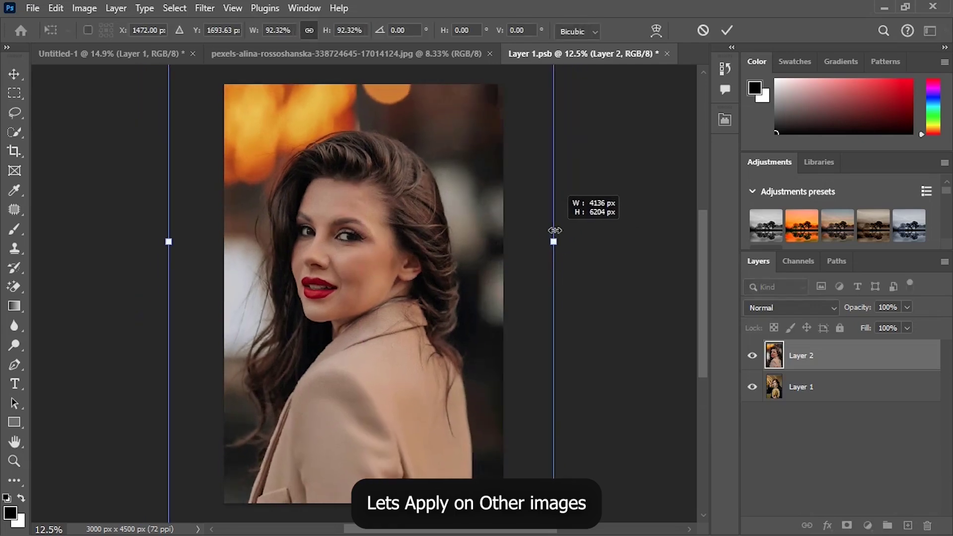
pyautogui.moveTo(588, 240); pyautogui.dragTo(516, 241)
pyautogui.moveTo(483, 278); pyautogui.dragTo(514, 289)
pyautogui.press('Return')
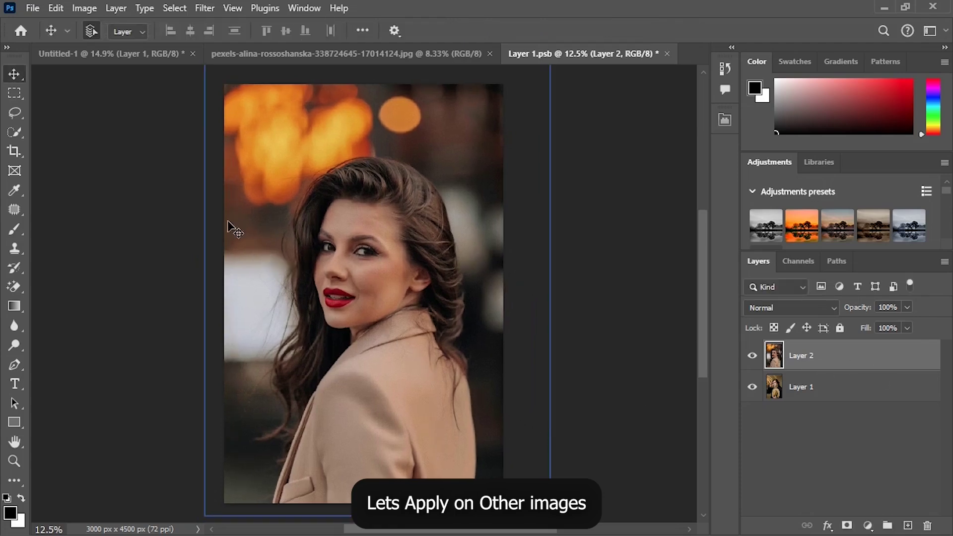
pyautogui.click(33, 8)
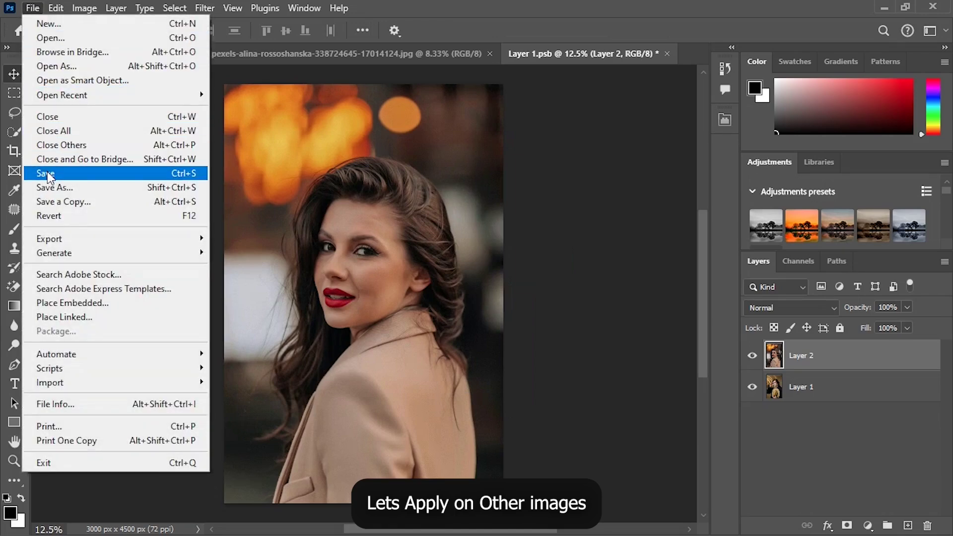
# Step: Save the Layer 1.psb smart object contents with File > Save
pyautogui.click(50, 175)
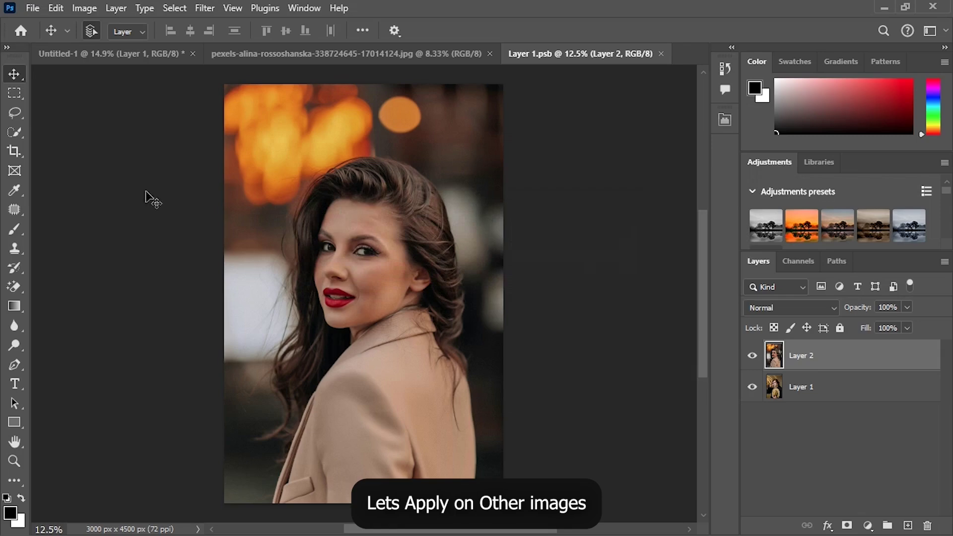
# Step: Return to Untitled-1 and toggle the Smart Filters to compare the woman's cartoon portrait with the original
pyautogui.click(123, 55)
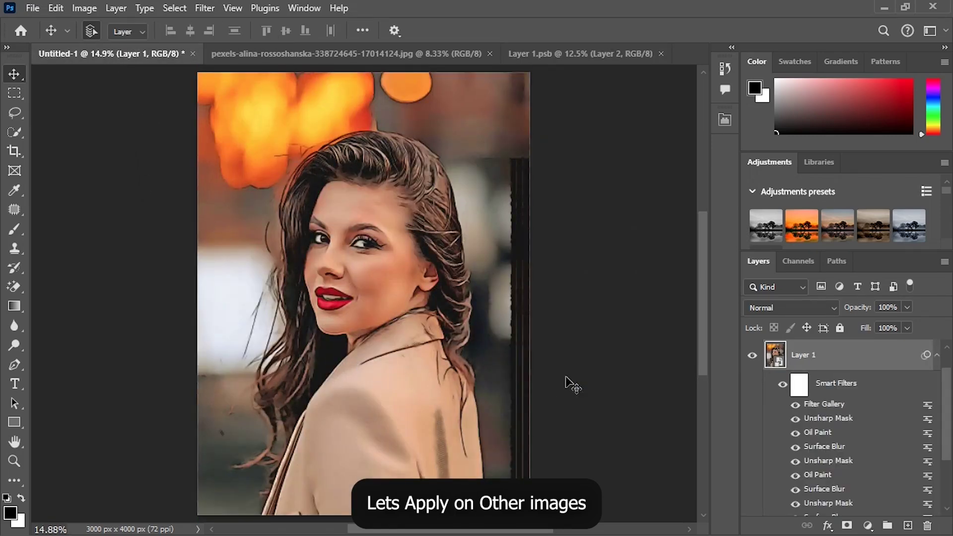
pyautogui.click(783, 386)
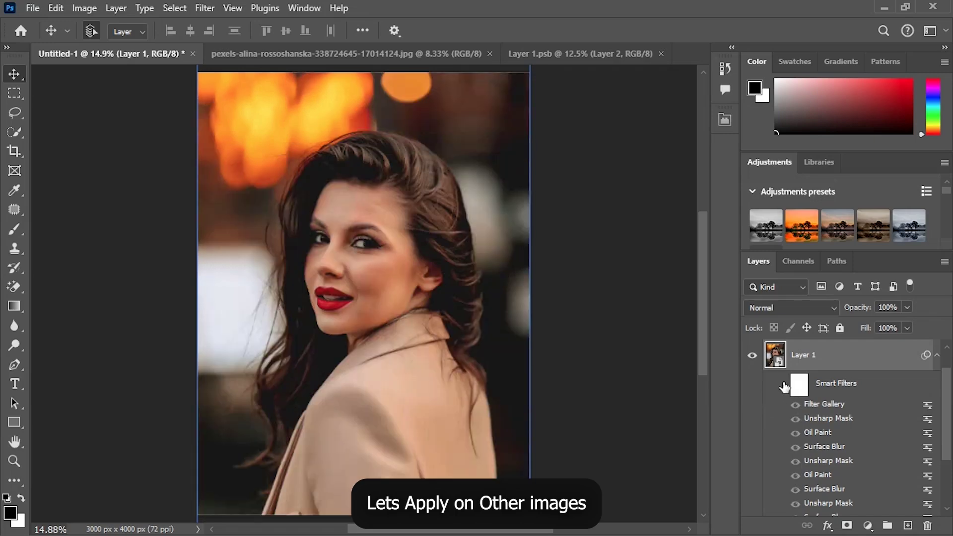
pyautogui.click(784, 386)
pyautogui.click(784, 387)
pyautogui.click(783, 387)
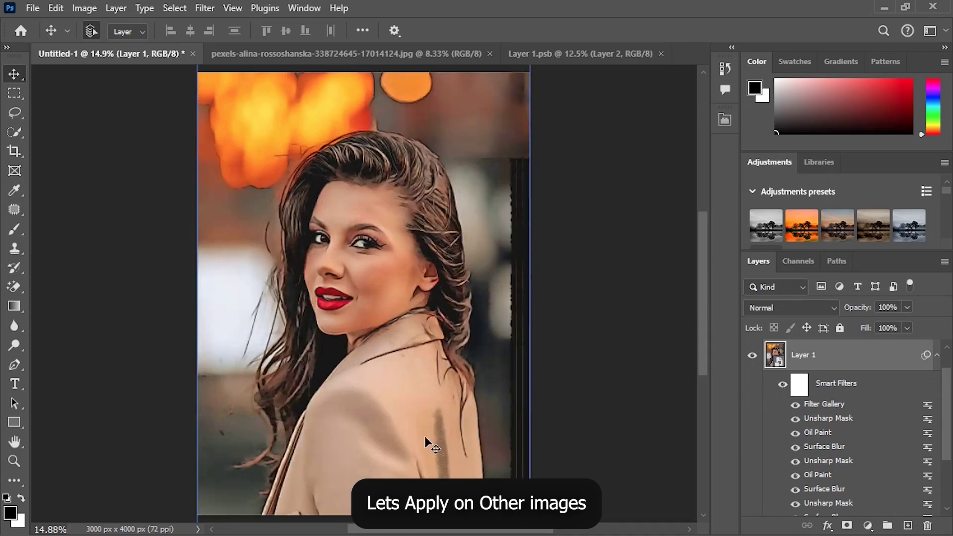